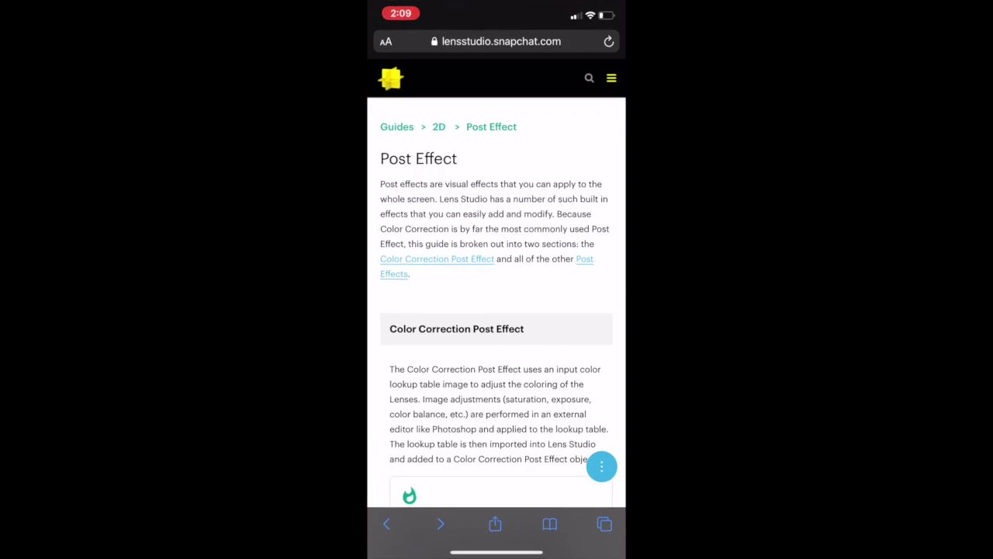
# Read the Lens Studio Post Effect guide, including the section on the color correction lookup table.
pyautogui.scroll(-3, 496, 310)
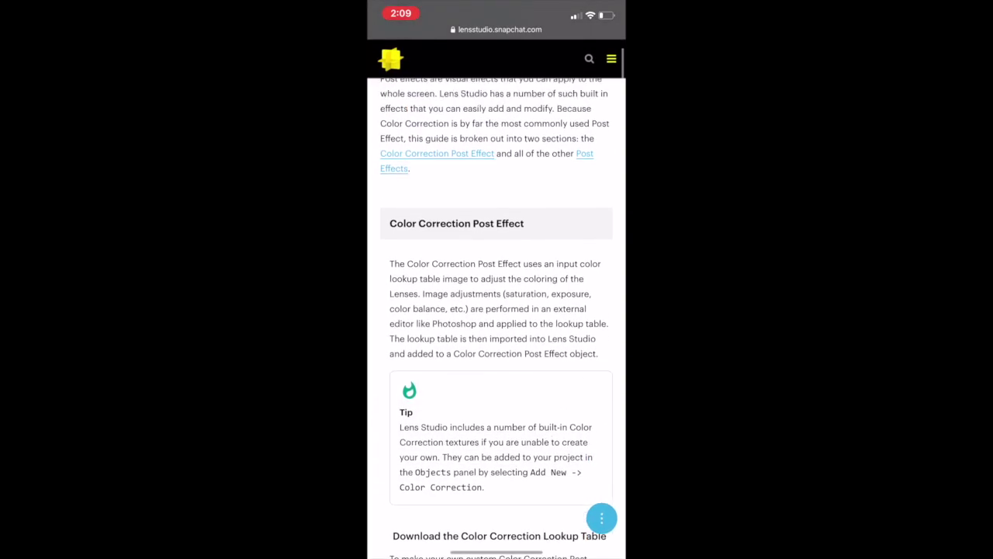
pyautogui.scroll(3, 497, 311)
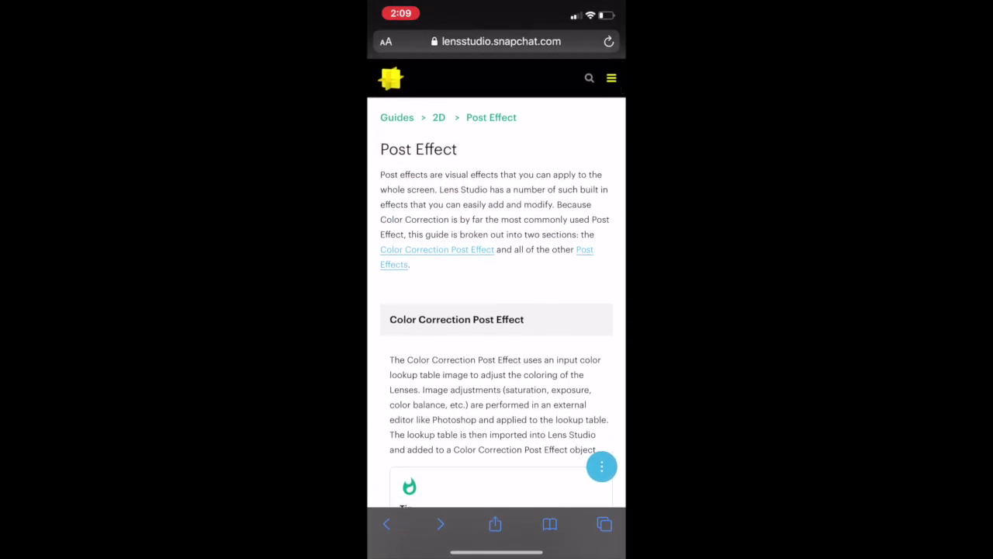
pyautogui.scroll(-10, 497, 310)
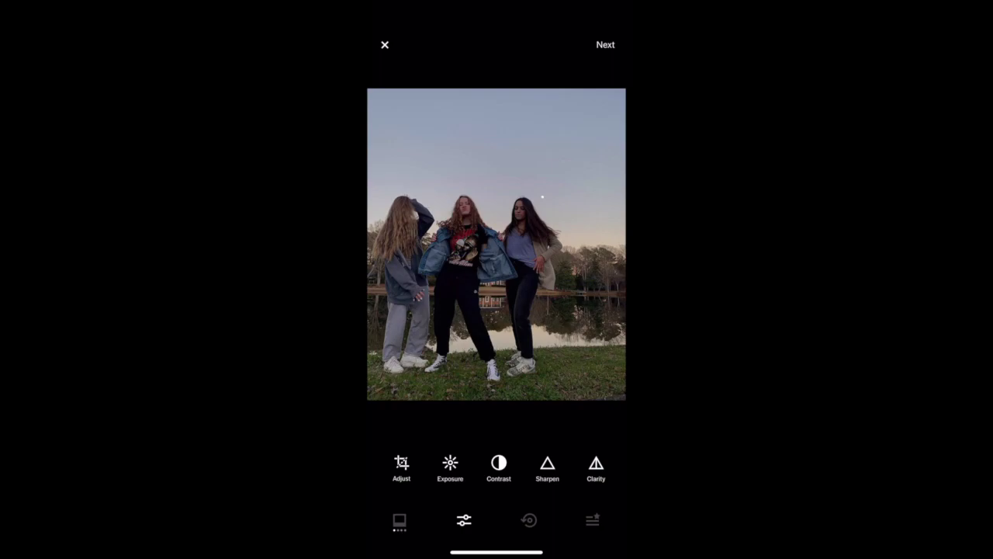
# Apply the M4 / Mood preset to the group photo in VSCO.
pyautogui.click(399, 520)
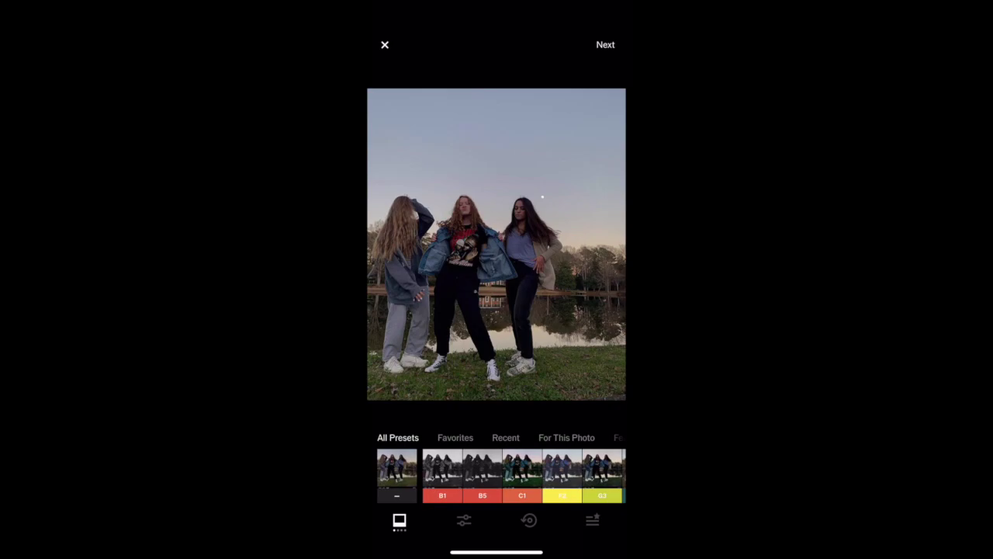
pyautogui.hscroll(5, 496, 475)
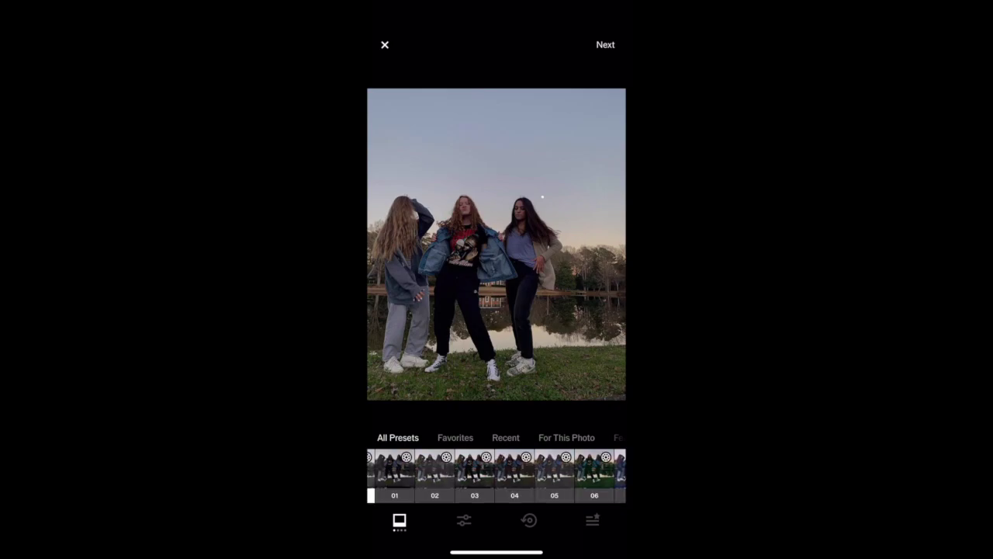
pyautogui.hscroll(15, 497, 475)
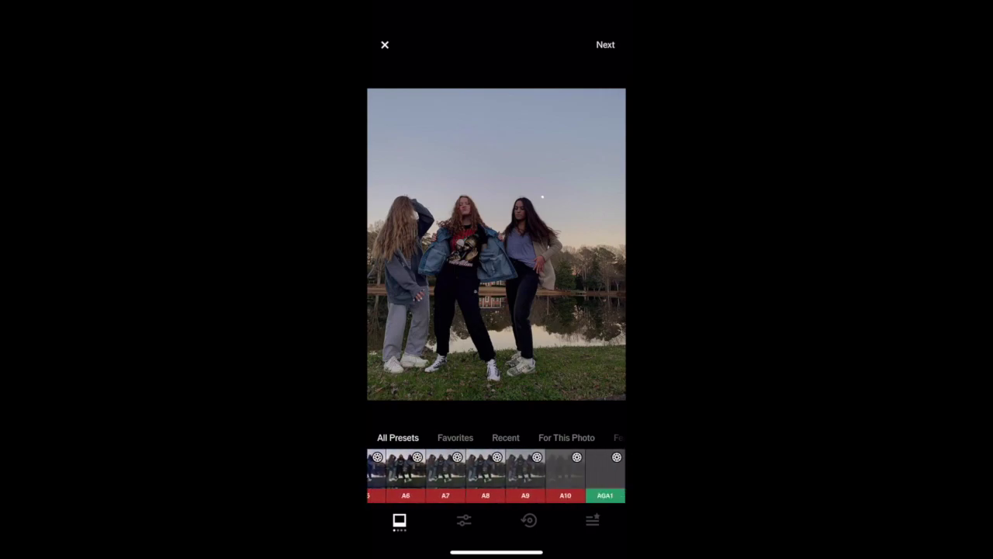
pyautogui.hscroll(10, 497, 475)
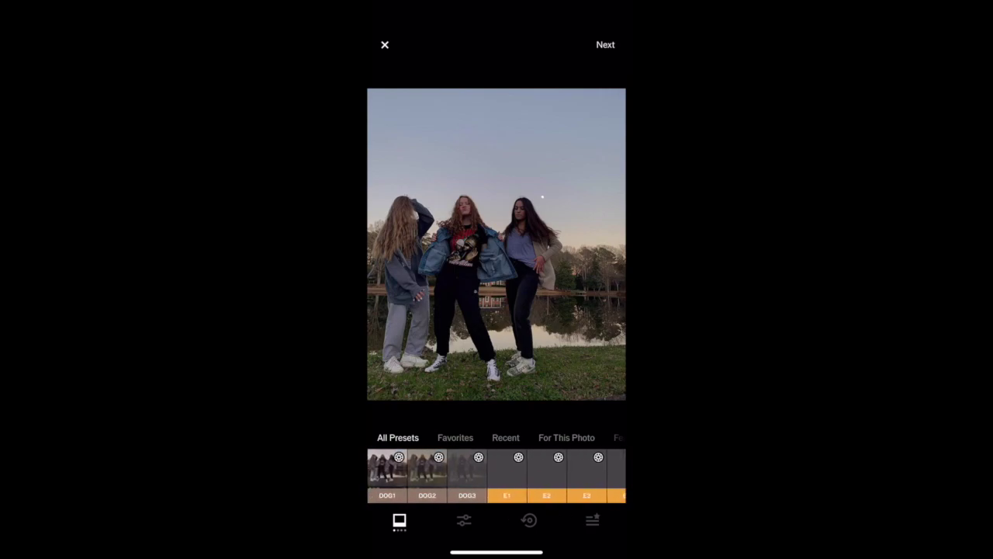
pyautogui.click(409, 475)
# Lower the photo's exposure to -2.1.
pyautogui.click(464, 520)
pyautogui.click(450, 467)
pyautogui.moveTo(496, 486); pyautogui.dragTo(457, 486)
pyautogui.click(607, 520)
# Raise the photo's Shadows tone to +12.0 and its Highlights to slightly below +3.0.
pyautogui.hscroll(4, 497, 467)
pyautogui.click(479, 467)
pyautogui.moveTo(382, 443); pyautogui.dragTo(439, 442)
pyautogui.moveTo(382, 486); pyautogui.dragTo(611, 486)
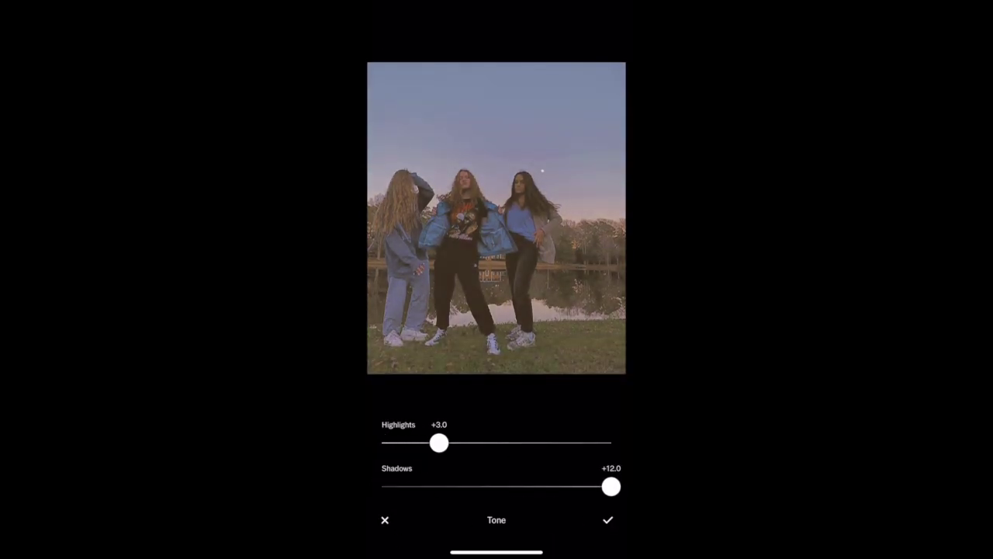
pyautogui.moveTo(439, 443); pyautogui.dragTo(429, 442)
pyautogui.click(607, 520)
# Set the photo's white balance to Temperature -1.9 and Tint -1.0.
pyautogui.hscroll(1, 497, 467)
pyautogui.click(471, 467)
pyautogui.moveTo(497, 442); pyautogui.dragTo(466, 442)
pyautogui.moveTo(496, 485)
pyautogui.mouseDown()
pyautogui.moveTo(470, 486)
pyautogui.moveTo(506, 486)
pyautogui.moveTo(477, 486)
pyautogui.mouseUp()
pyautogui.moveTo(466, 442); pyautogui.dragTo(459, 442)
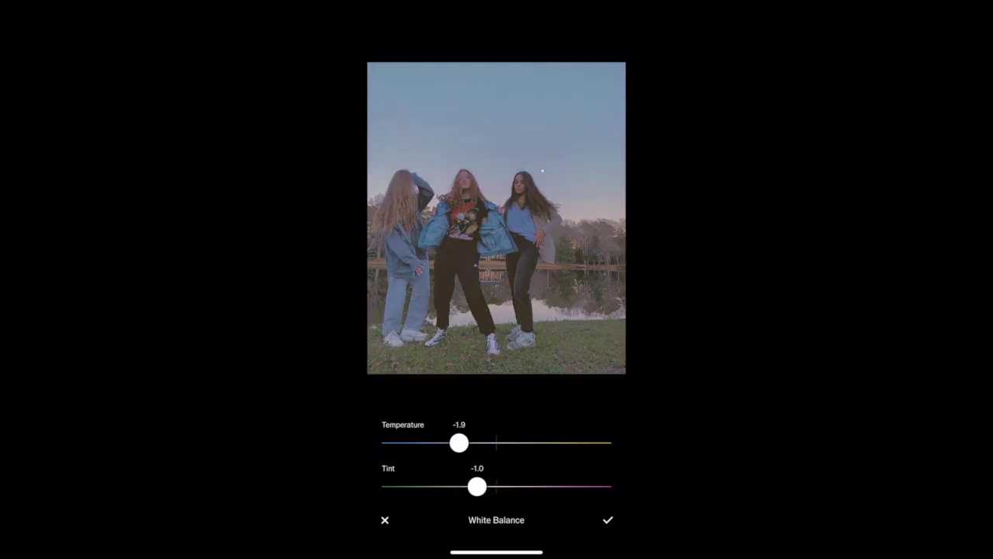
pyautogui.click(608, 520)
pyautogui.click(496, 230)
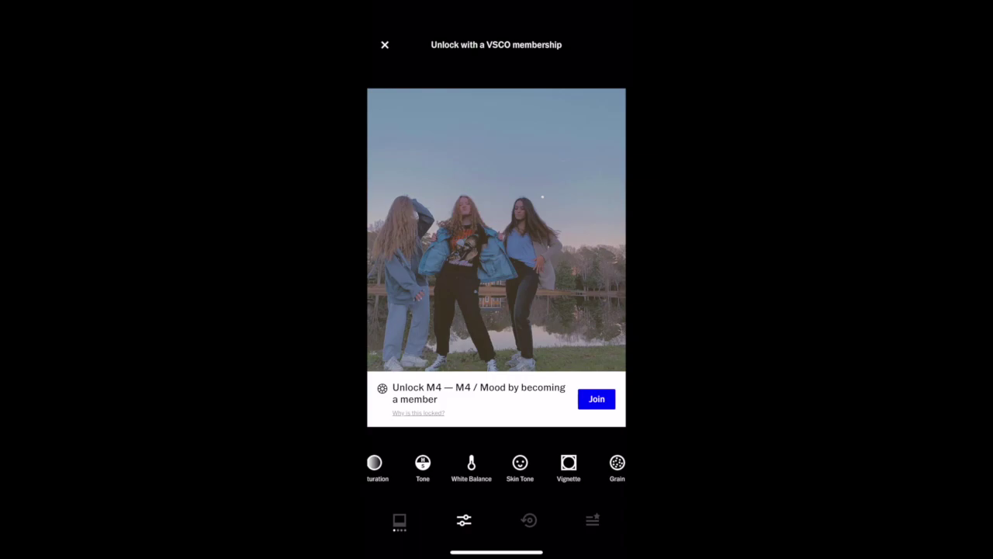
# Save the photo's edits as a recipe and use it on the color lookup table image, showing its presets.
pyautogui.click(529, 520)
pyautogui.click(391, 467)
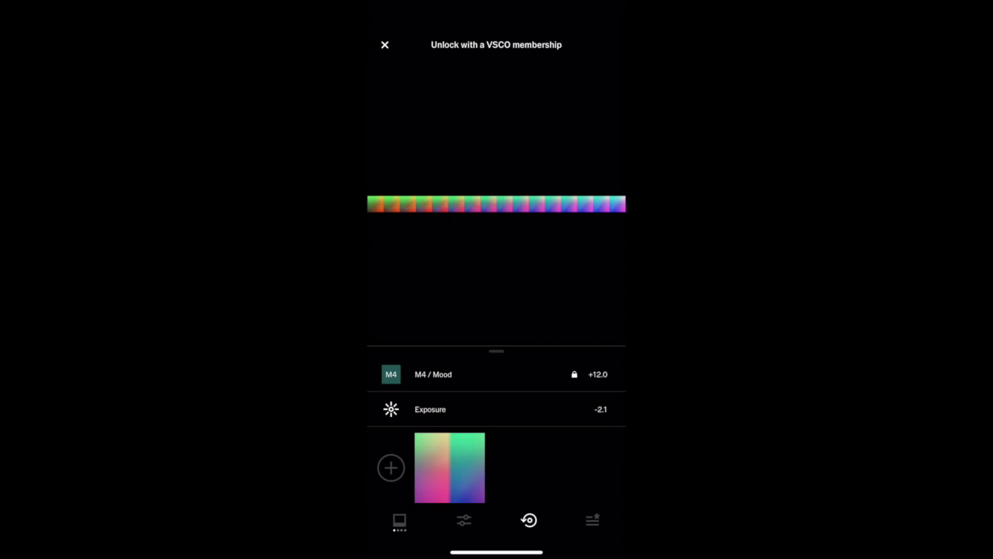
pyautogui.click(399, 520)
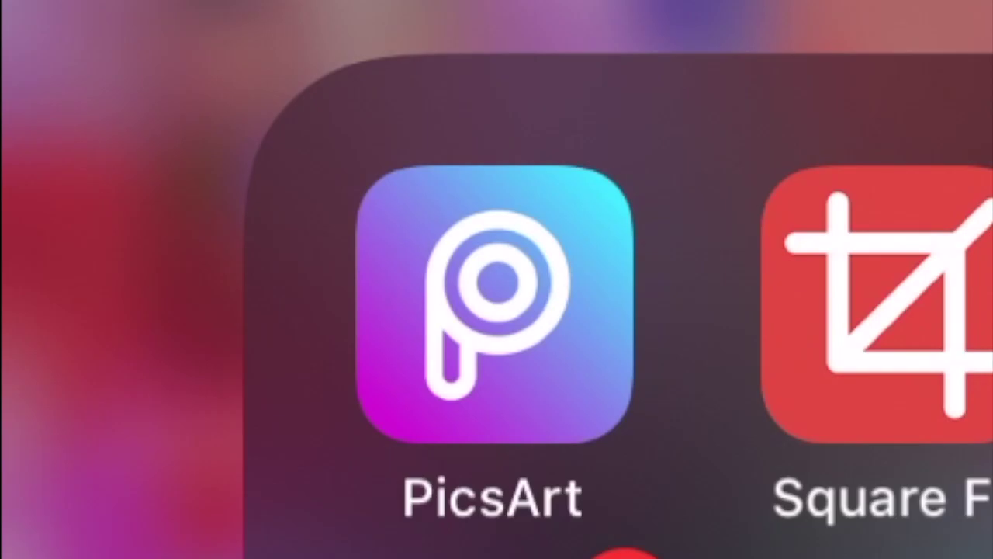
# Open the screenshot of the edited lookup table in PicsArt and start cropping it.
pyautogui.click(423, 233)
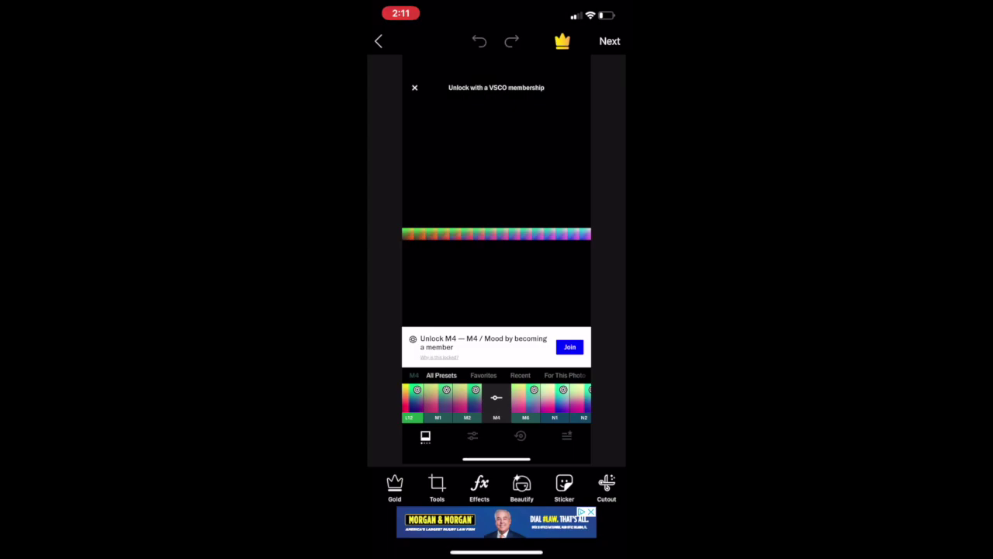
pyautogui.click(437, 487)
pyautogui.click(389, 314)
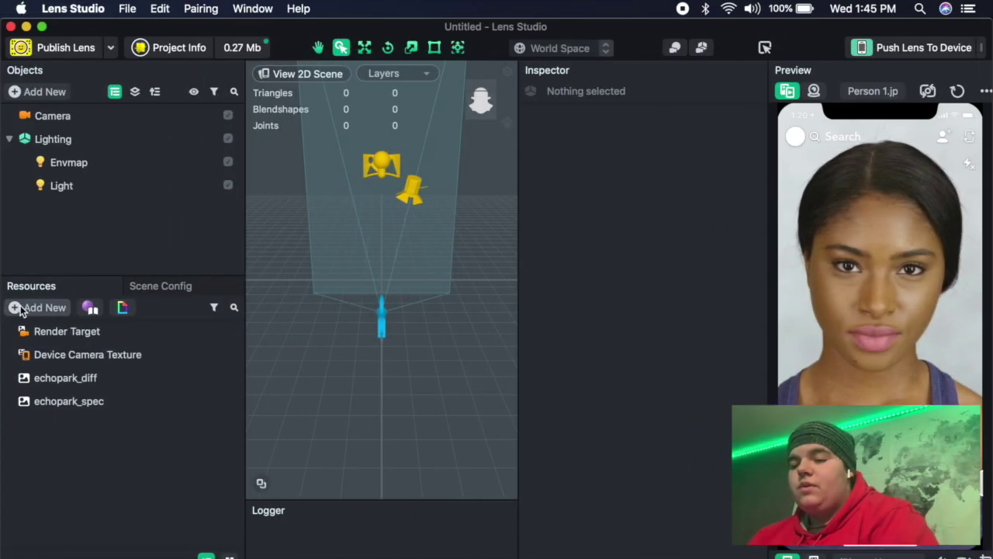
# Import polaroid lut.JPEG from the Desktop into the Lens Studio project's resources.
pyautogui.click(25, 308)
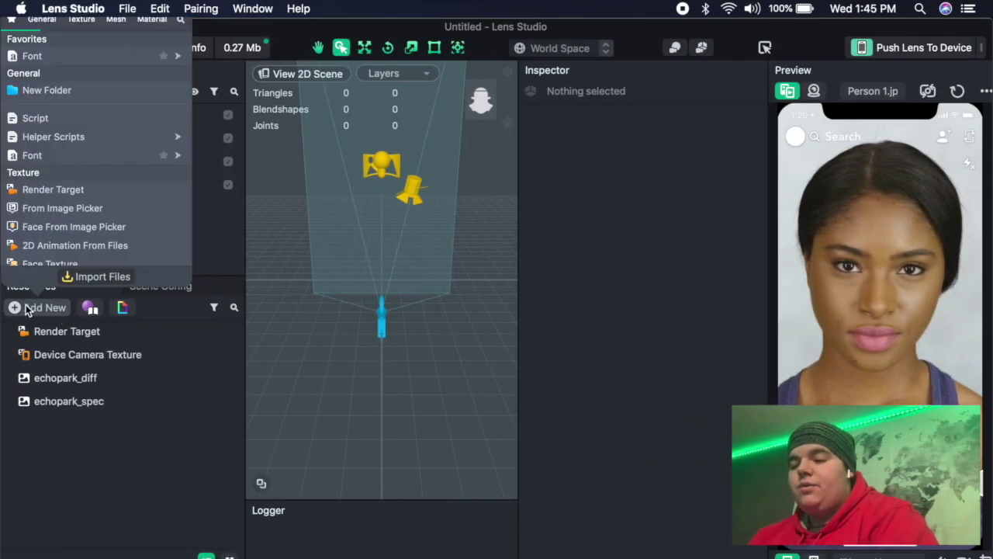
pyautogui.click(88, 277)
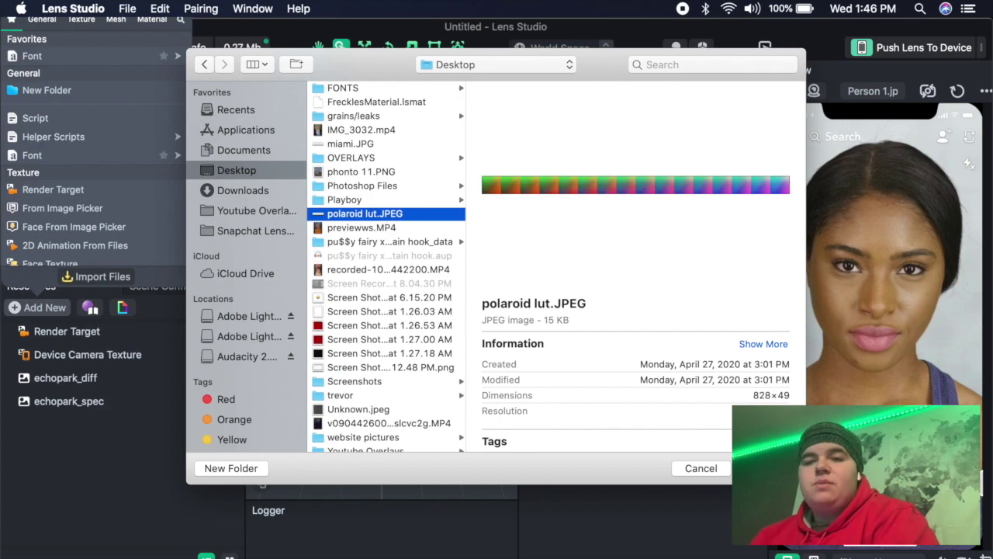
pyautogui.press('Return')
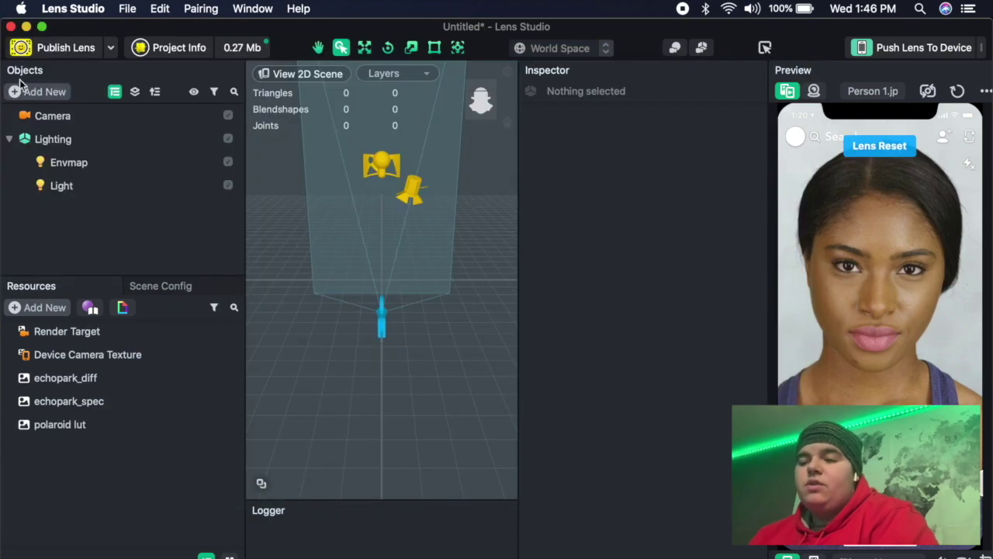
# Add a Color Correction post effect to the scene.
pyautogui.click(43, 92)
pyautogui.scroll(-5, 107, 367)
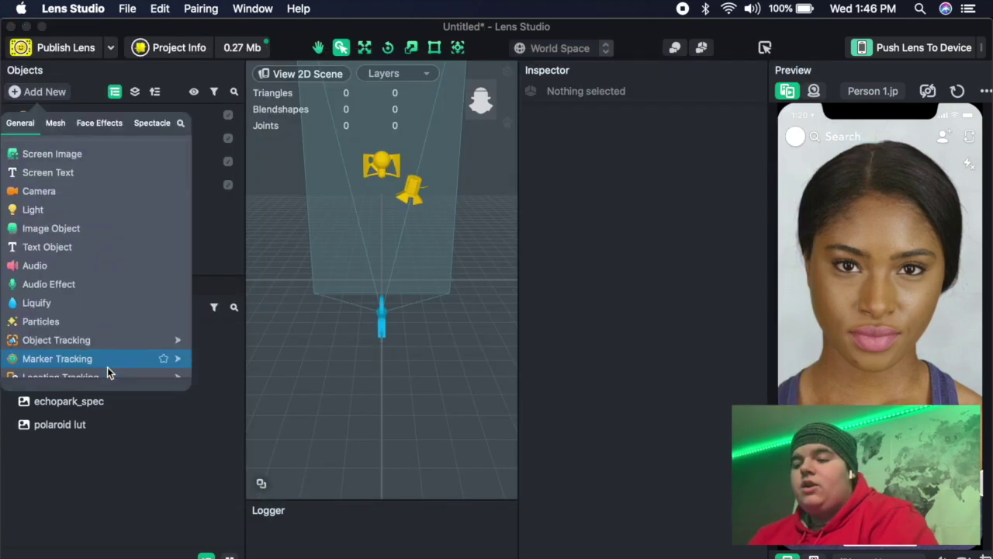
pyautogui.moveTo(65, 241)
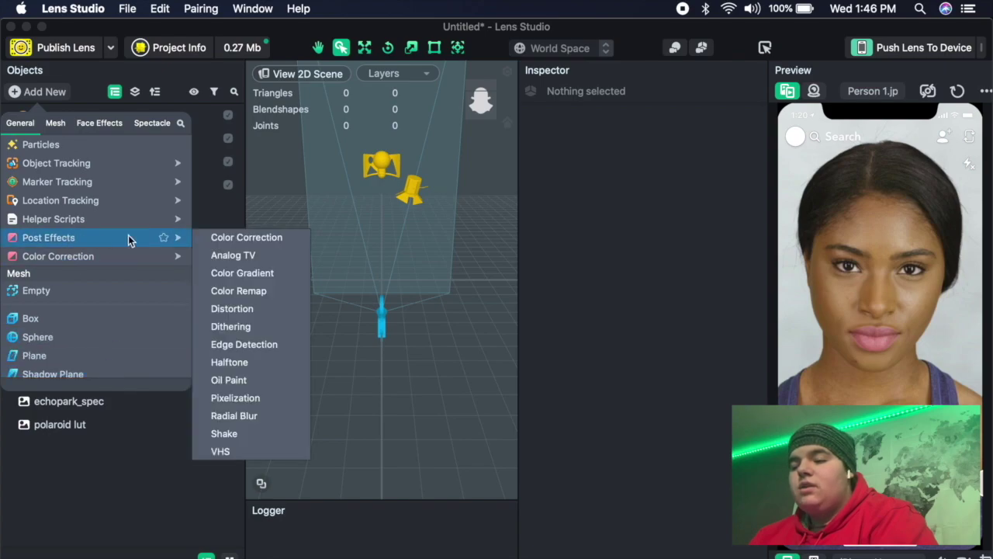
pyautogui.click(224, 241)
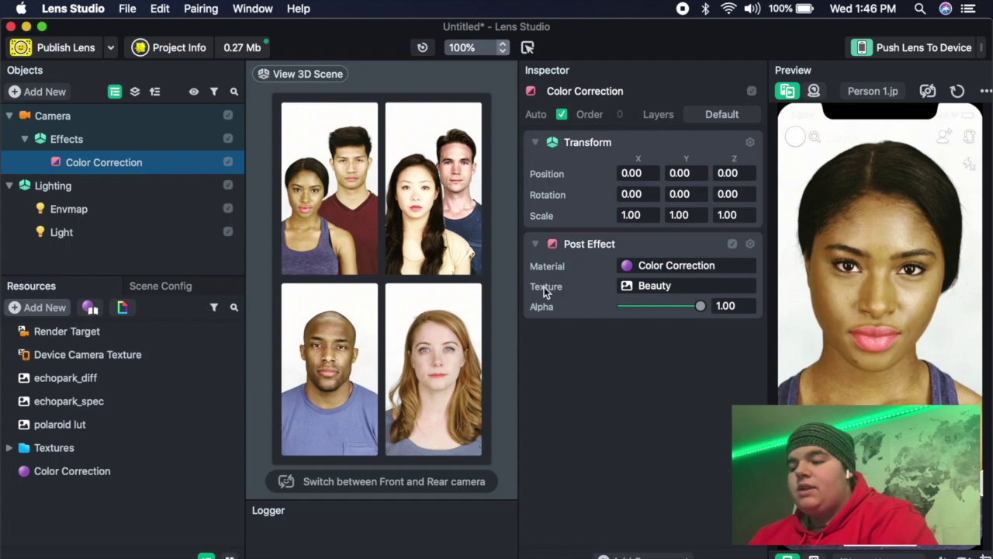
# Assign polaroid lut as the Color Correction effect's texture and reduce its alpha to 0.70.
pyautogui.click(652, 287)
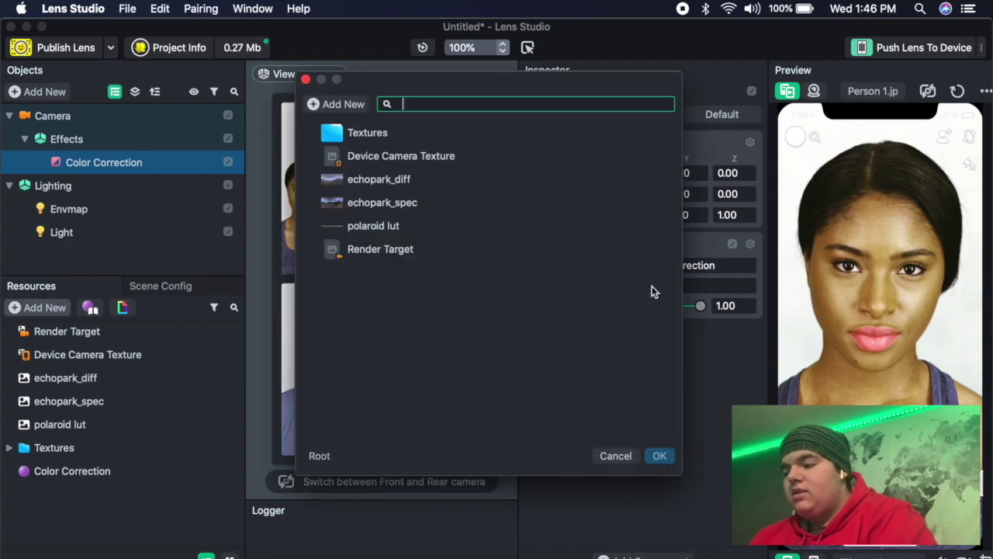
pyautogui.click(371, 228)
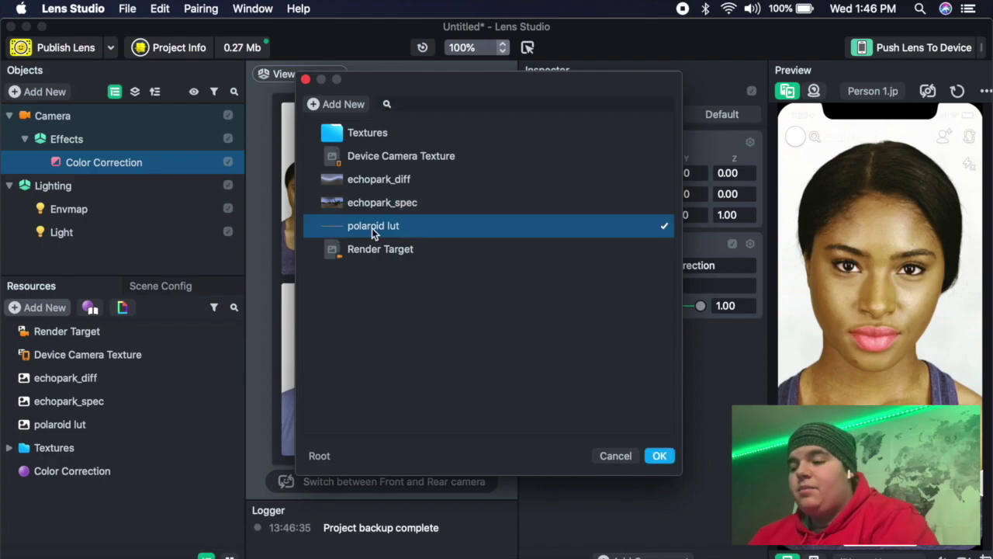
pyautogui.click(659, 456)
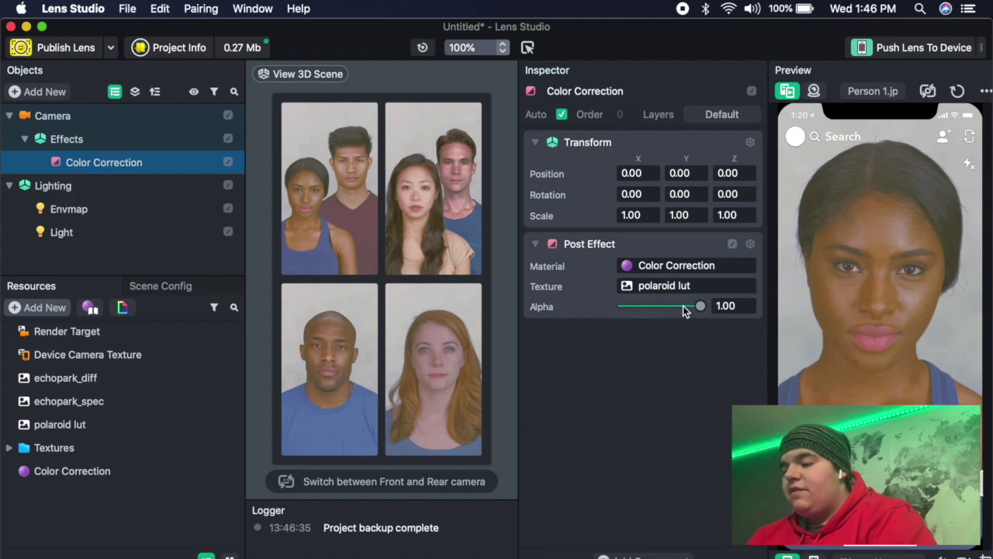
pyautogui.moveTo(683, 306); pyautogui.dragTo(726, 306)
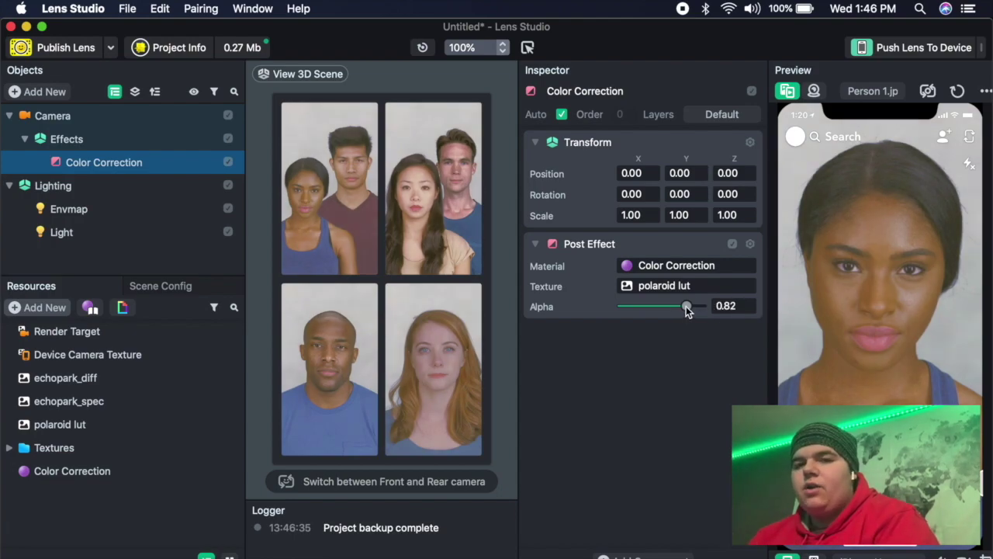
pyautogui.moveTo(686, 306); pyautogui.dragTo(678, 308)
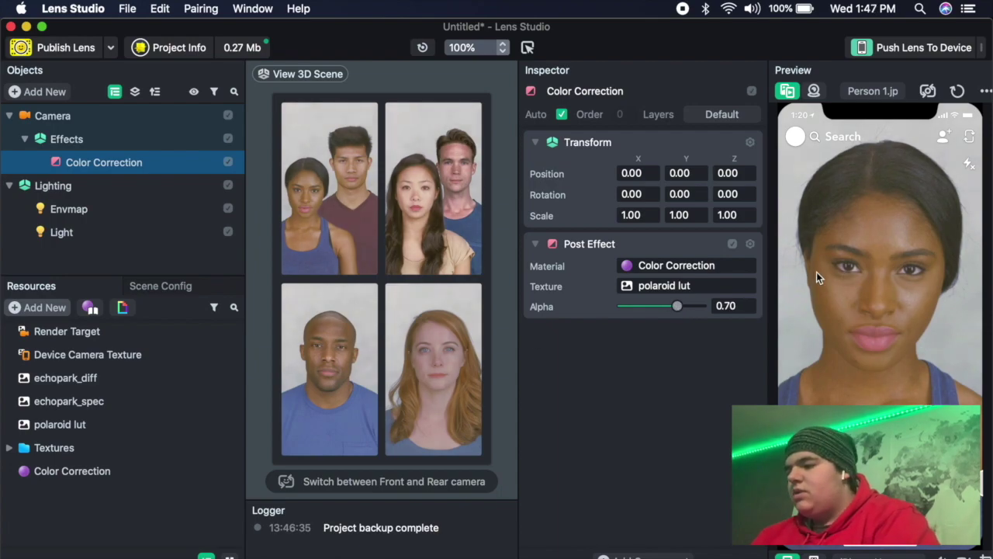
# Change the lens preview to the personal photo IMG_2561 from the user's own files.
pyautogui.click(865, 89)
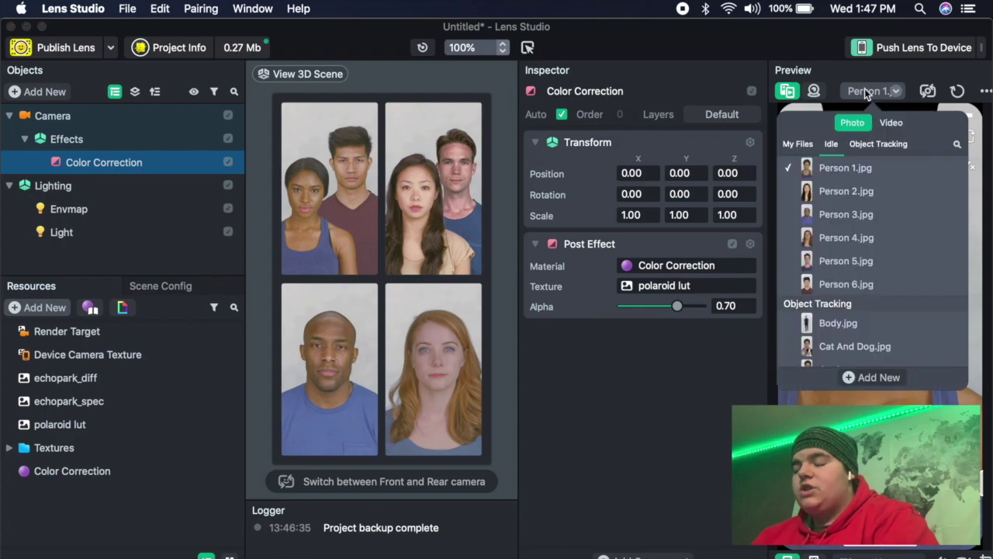
pyautogui.click(807, 143)
pyautogui.click(848, 184)
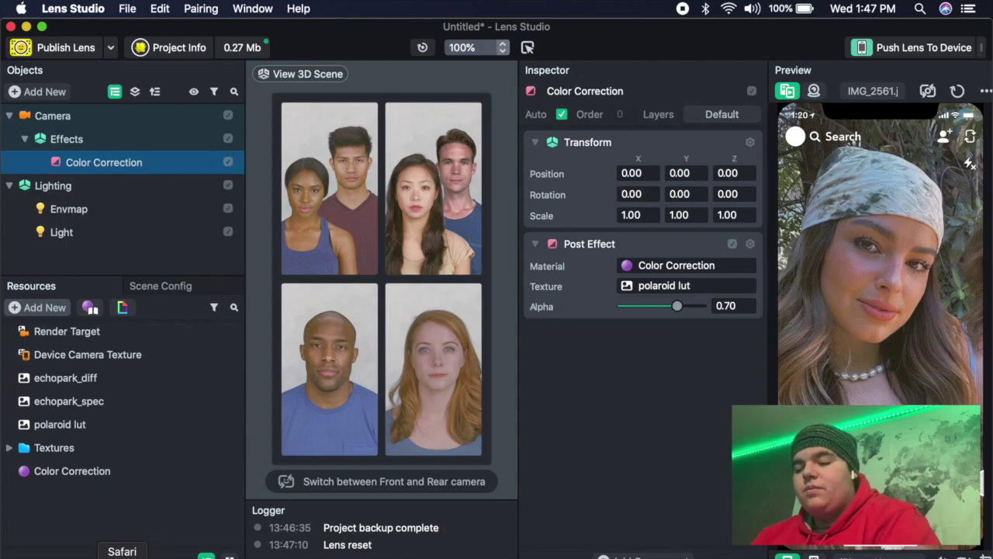
# Switch to Safari and search Google Images for "grain overlay".
pyautogui.click(122, 553)
pyautogui.write('g')
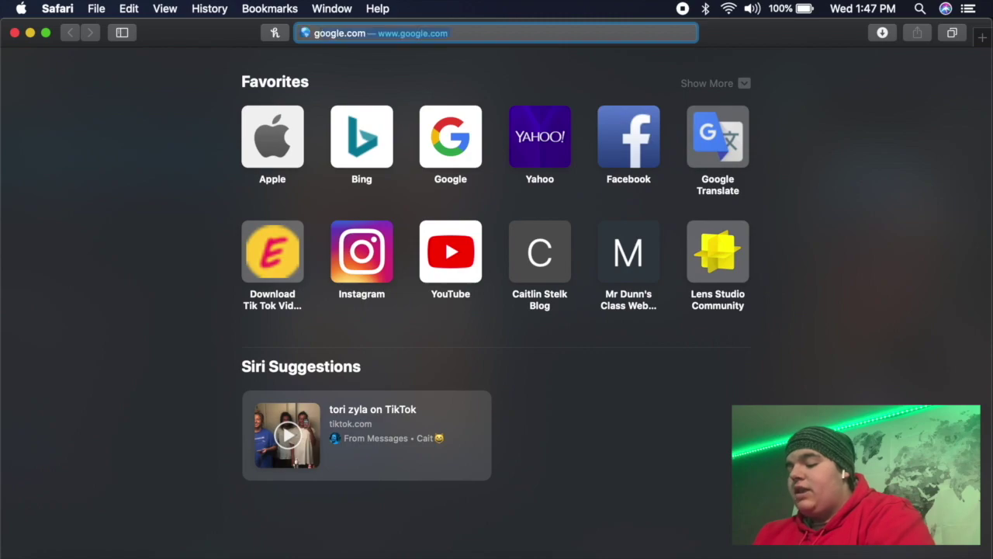
pyautogui.write('rain overlay')
pyautogui.press('Return')
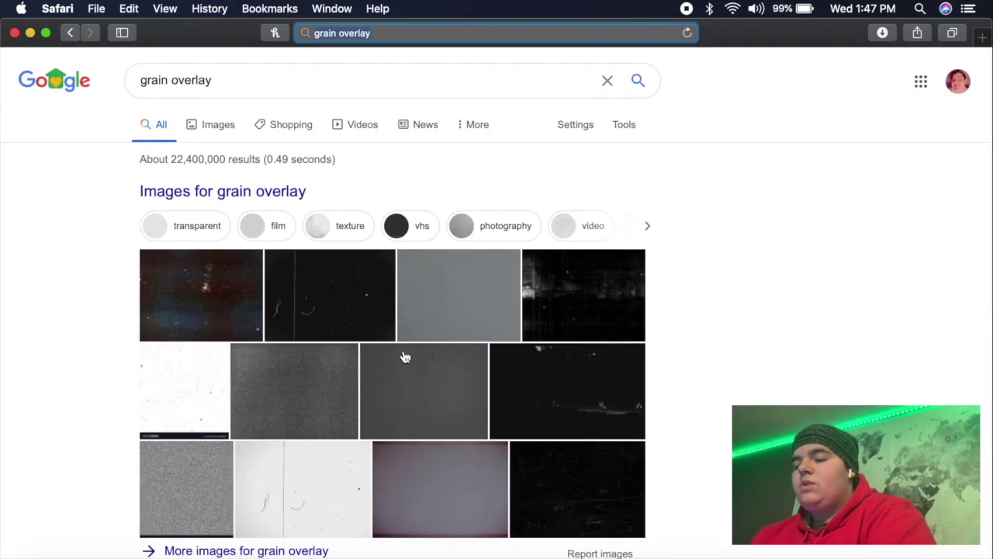
pyautogui.click(211, 124)
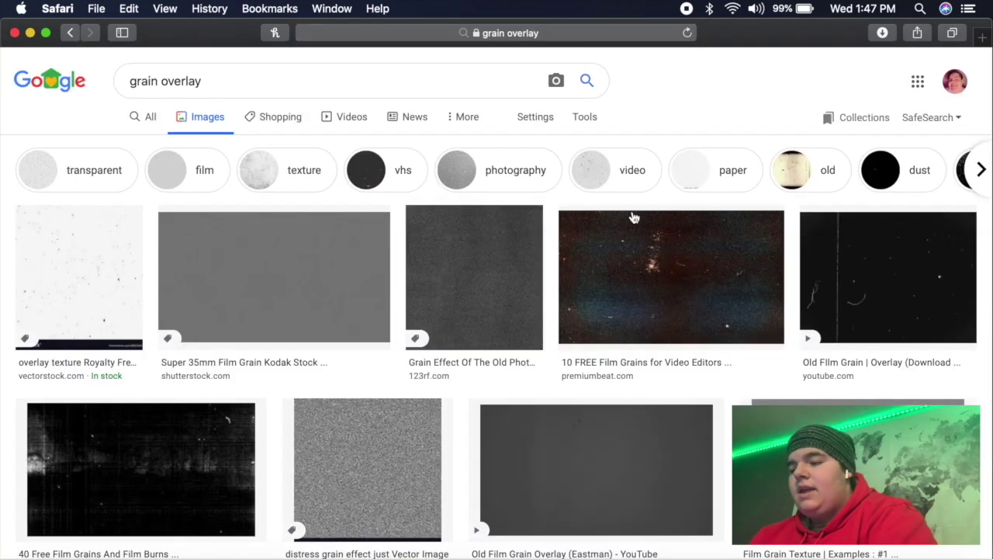
# Inspect the grey Flickr film grain texture (1023 × 685) up close and save the image under a chosen name.
pyautogui.scroll(-5, 679, 448)
pyautogui.click(843, 246)
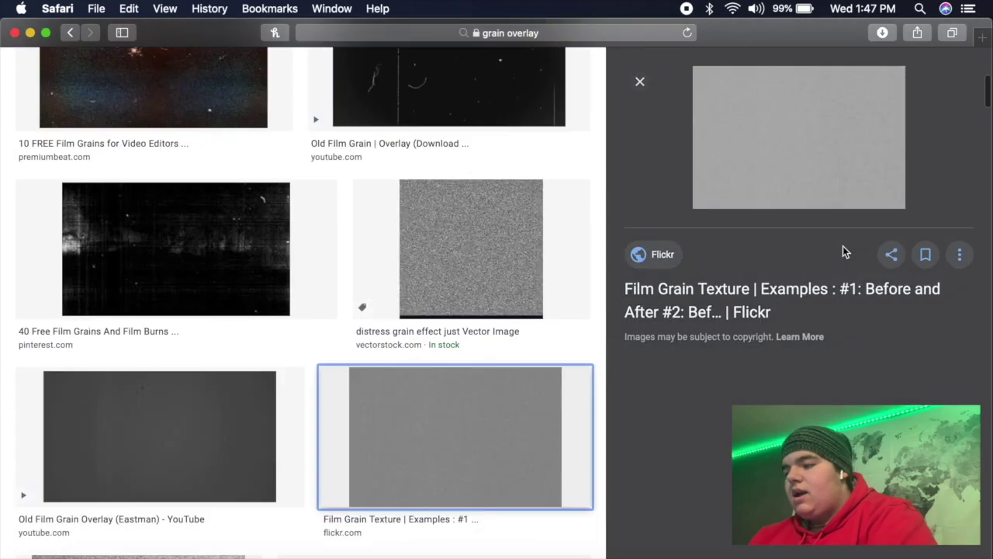
pyautogui.keyDown('ctrl'); pyautogui.scroll(5, 791, 157); pyautogui.keyUp('ctrl')
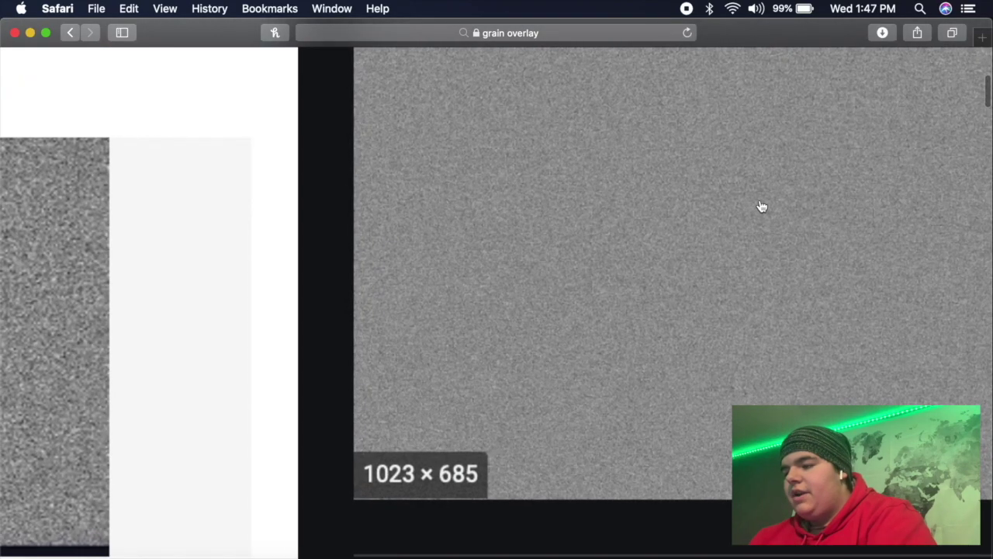
pyautogui.keyDown('ctrl'); pyautogui.scroll(-5, 761, 206); pyautogui.keyUp('ctrl')
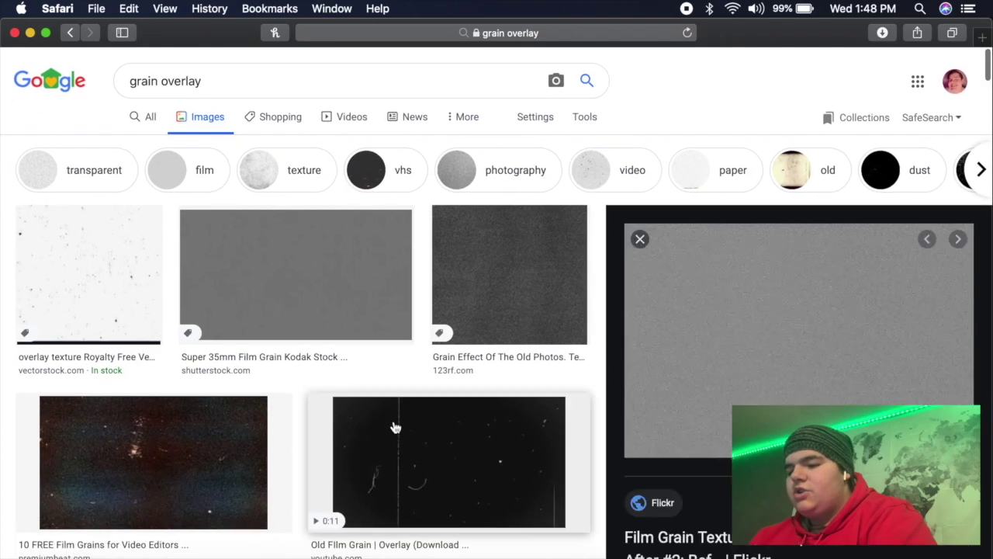
pyautogui.scroll(-10, 395, 427)
pyautogui.rightClick(752, 174)
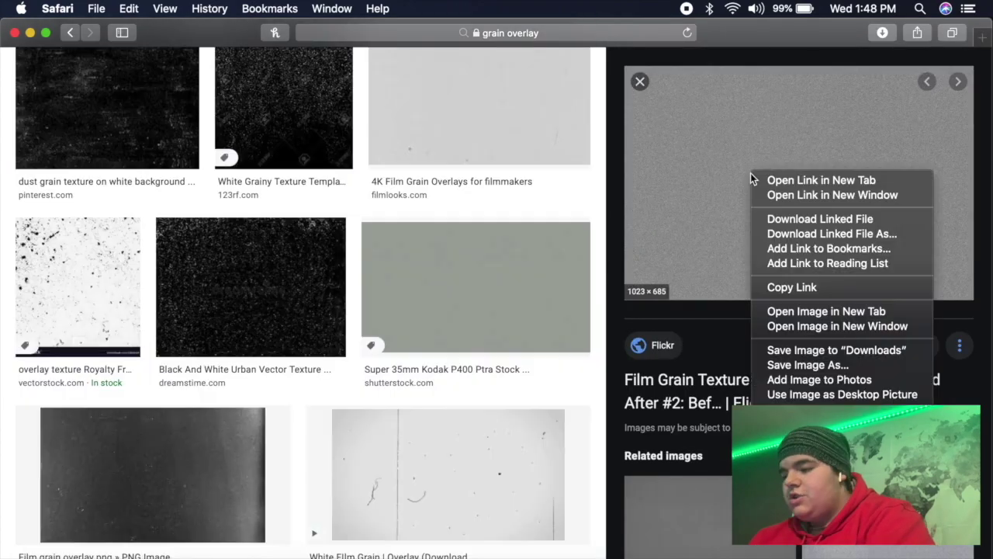
pyautogui.click(821, 367)
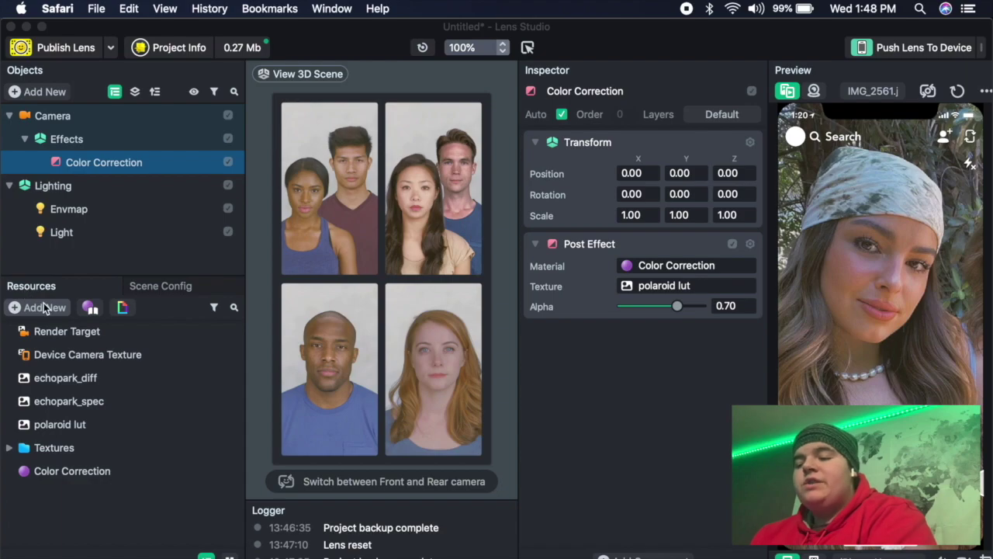
# Import the grain overlay filter image from the Desktop into the project's resources.
pyautogui.click(43, 307)
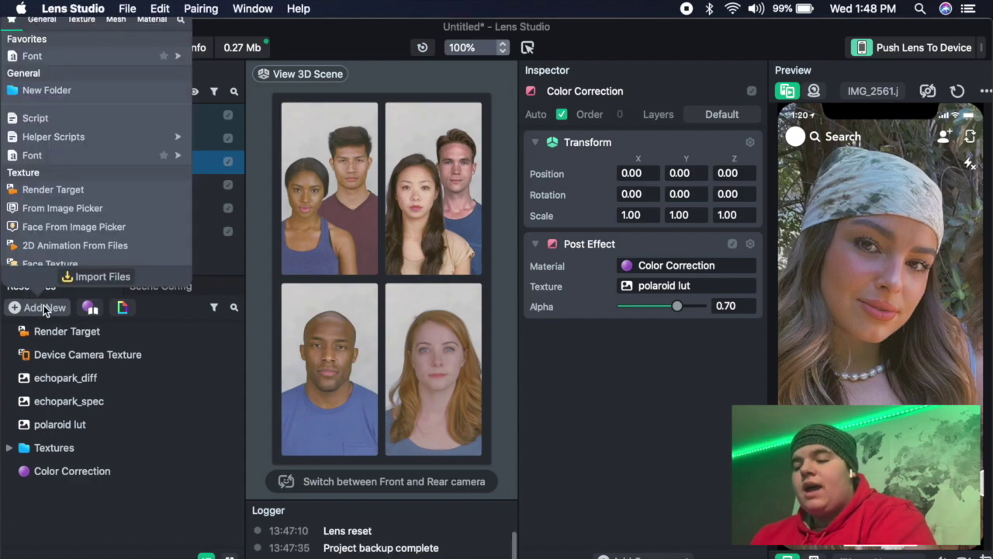
pyautogui.click(86, 279)
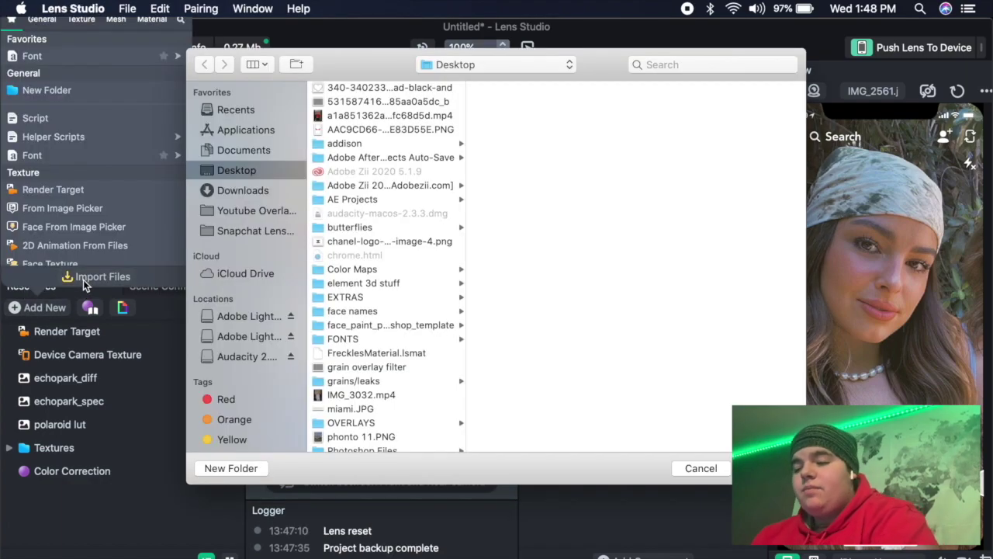
pyautogui.click(357, 367)
pyautogui.doubleClick(357, 367)
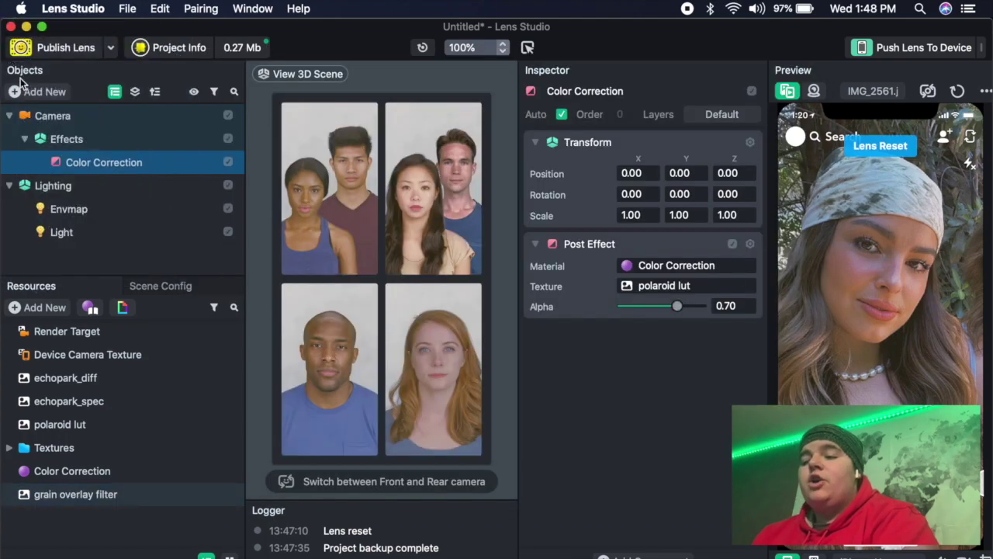
# Add a Screen Image object and assign grain overlay filter as its texture.
pyautogui.click(39, 91)
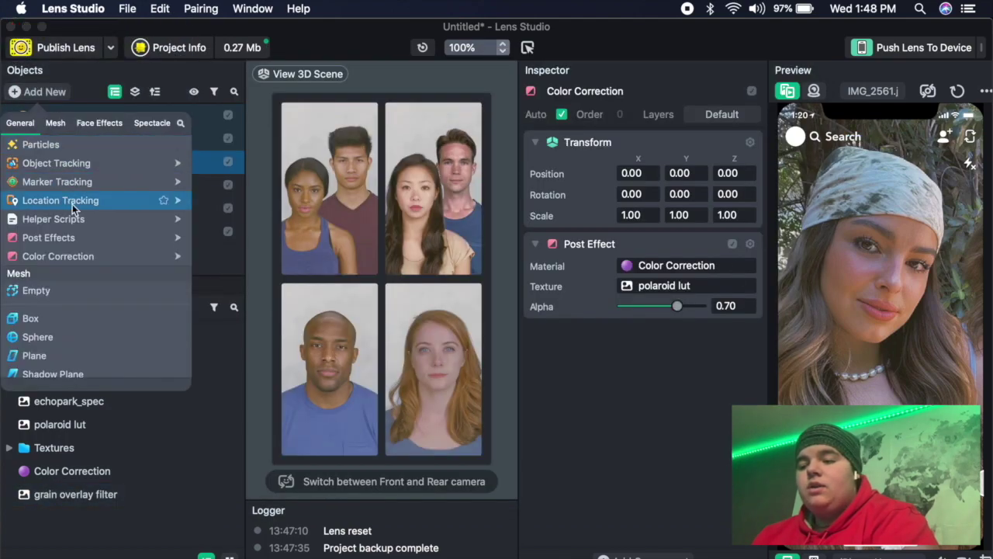
pyautogui.scroll(4, 72, 206)
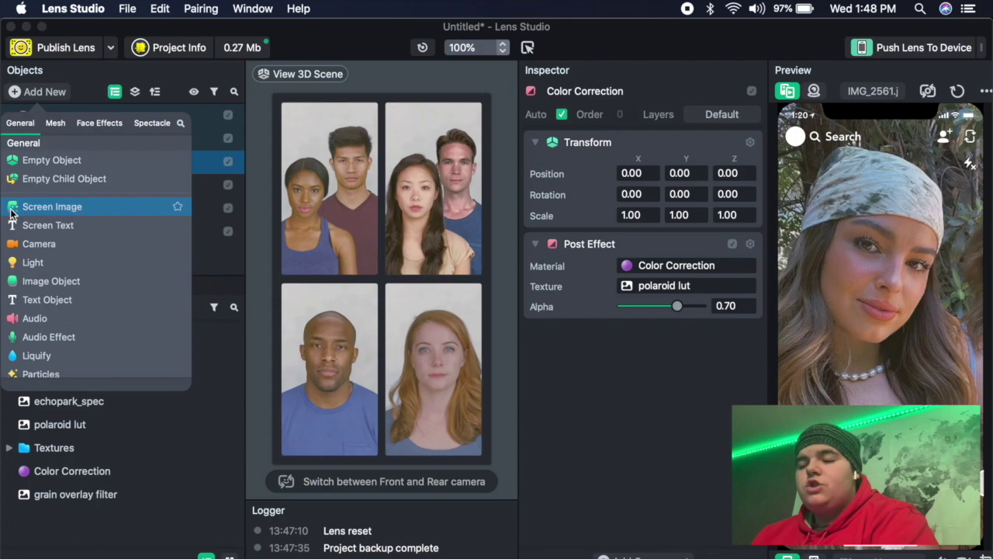
pyautogui.click(52, 206)
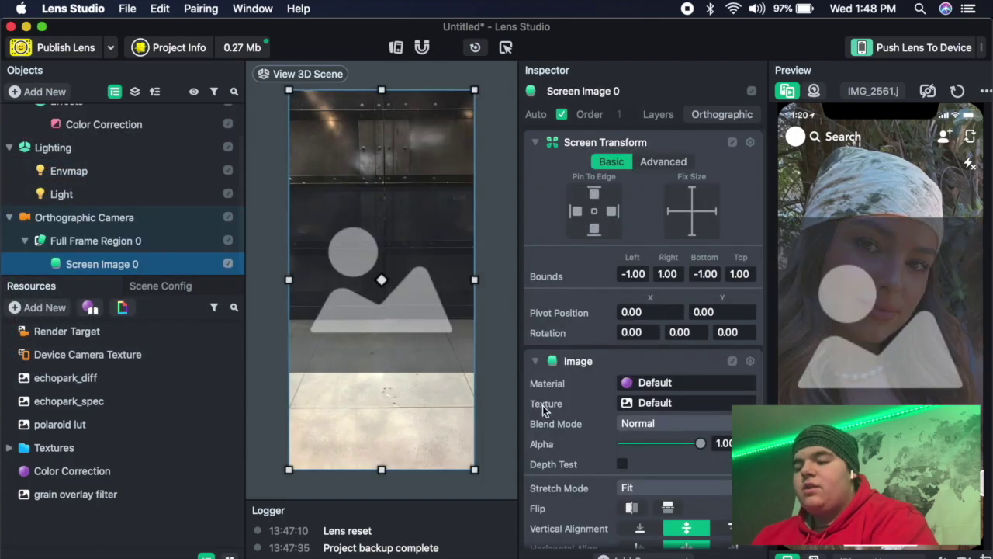
pyautogui.click(653, 404)
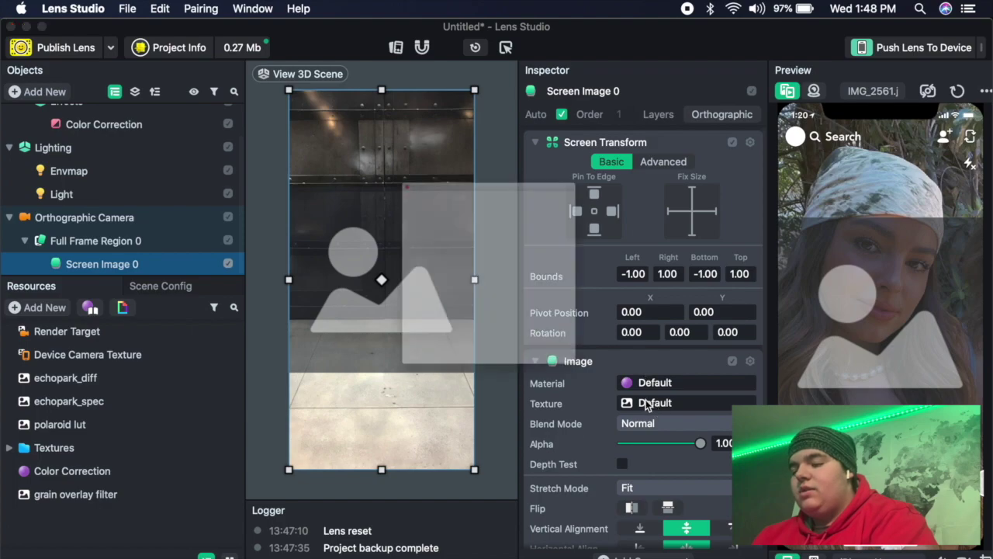
pyautogui.doubleClick(427, 228)
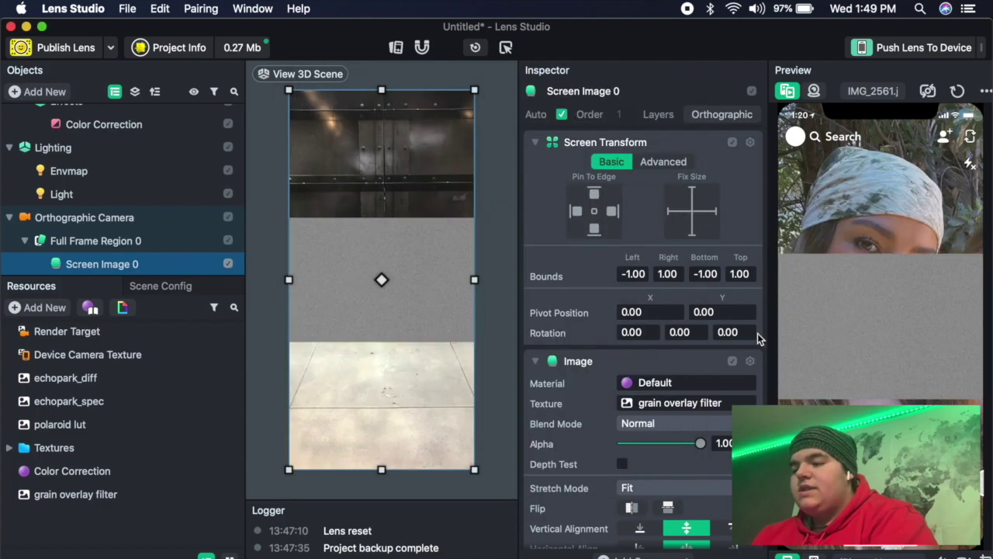
# Rotate the grain screen image to -90 degrees and stretch it vertically until it covers the full frame.
pyautogui.scroll(-6, 396, 318)
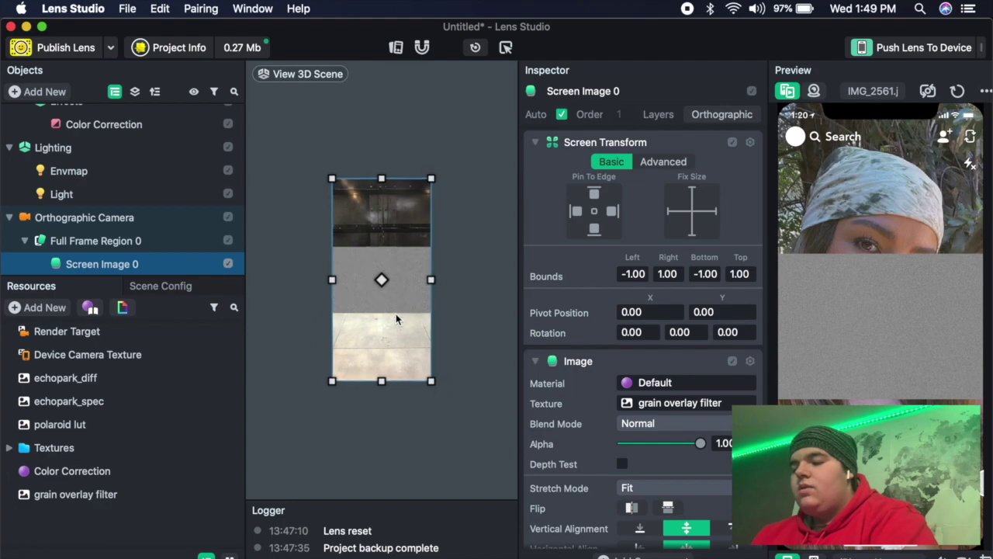
pyautogui.moveTo(447, 184); pyautogui.dragTo(488, 337)
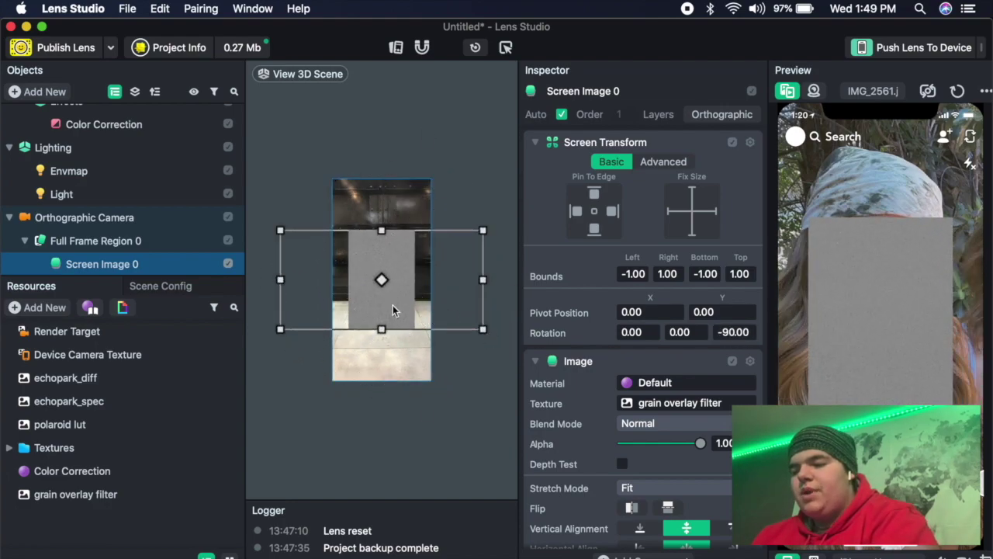
pyautogui.moveTo(381, 329); pyautogui.dragTo(380, 408)
pyautogui.moveTo(380, 230); pyautogui.dragTo(382, 147)
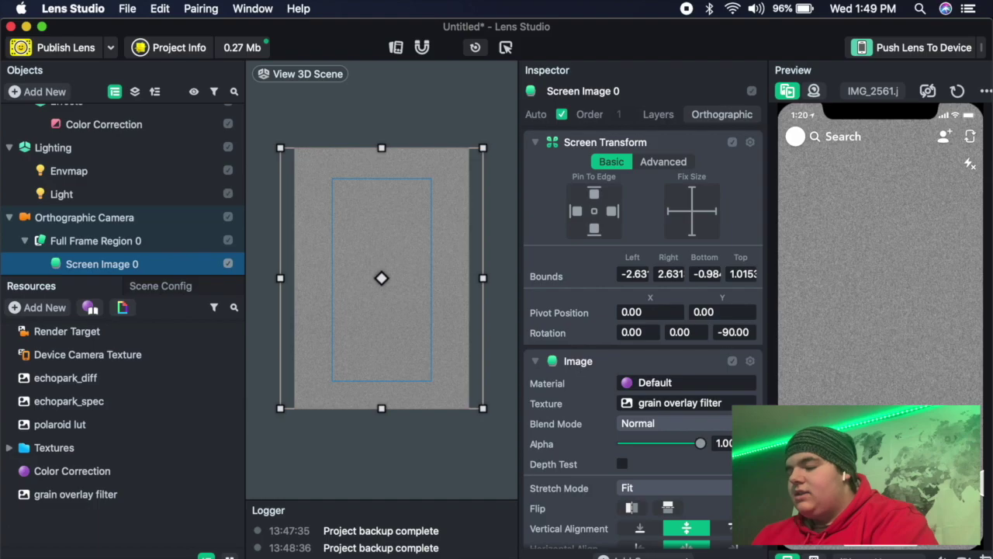
# Set the grain image's blend mode to Lighten and lower its alpha to about 0.30.
pyautogui.click(639, 424)
pyautogui.click(651, 104)
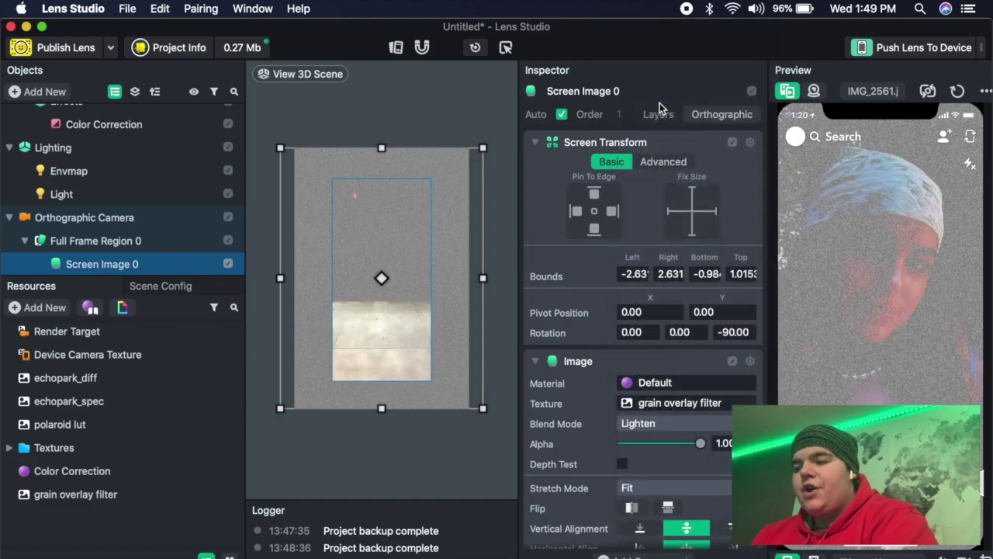
pyautogui.moveTo(700, 443); pyautogui.dragTo(646, 447)
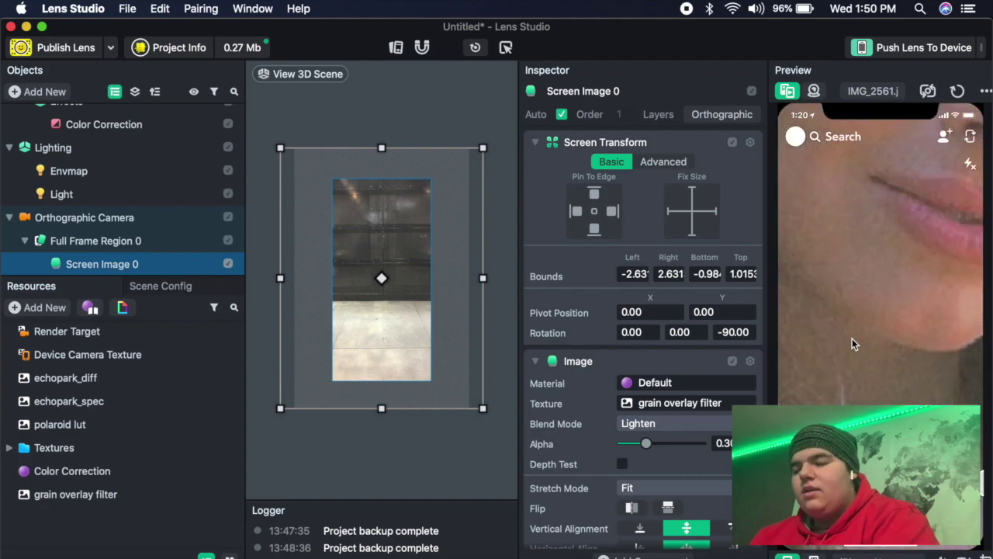
# Add a face Retouch effect and raise its Soft Skin intensity to 1.30.
pyautogui.click(85, 222)
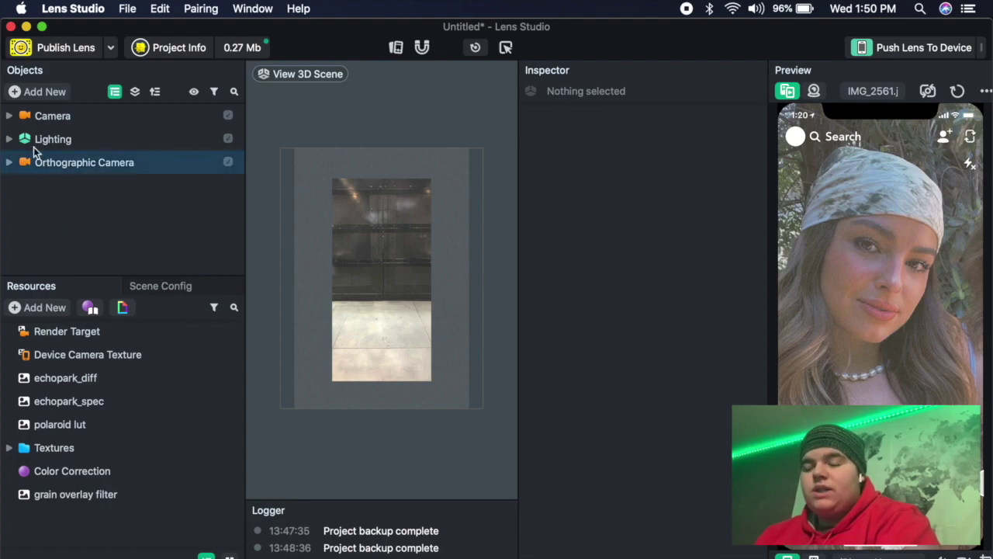
pyautogui.click(36, 92)
pyautogui.click(100, 124)
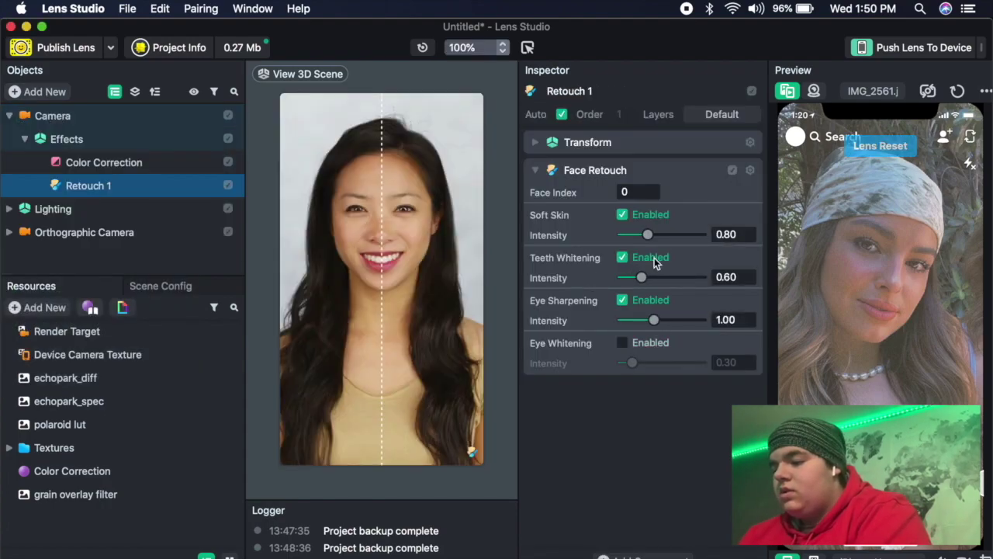
pyautogui.moveTo(648, 234); pyautogui.dragTo(663, 234)
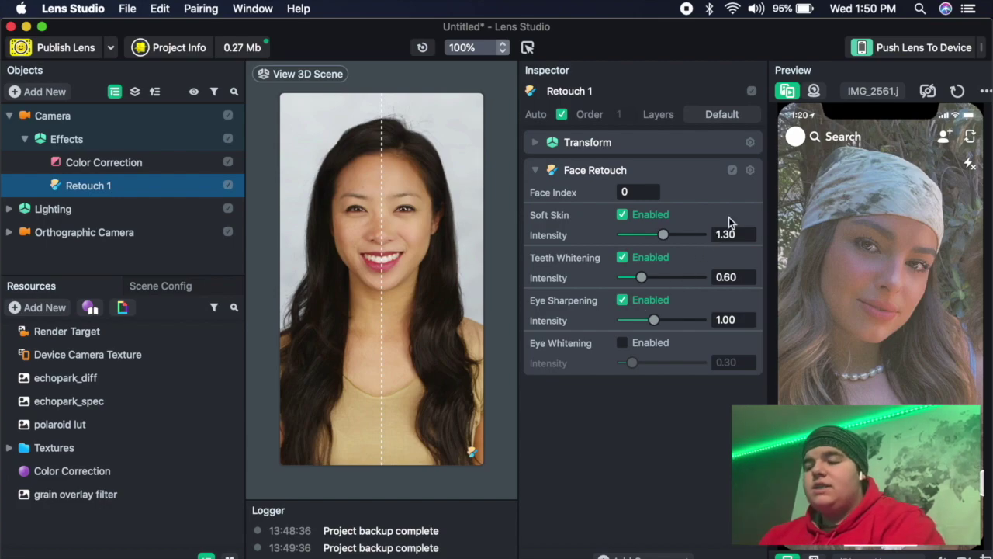
# Duplicate the Face Retouch component on Retouch 1 and set the copy's face index to 1.
pyautogui.click(751, 171)
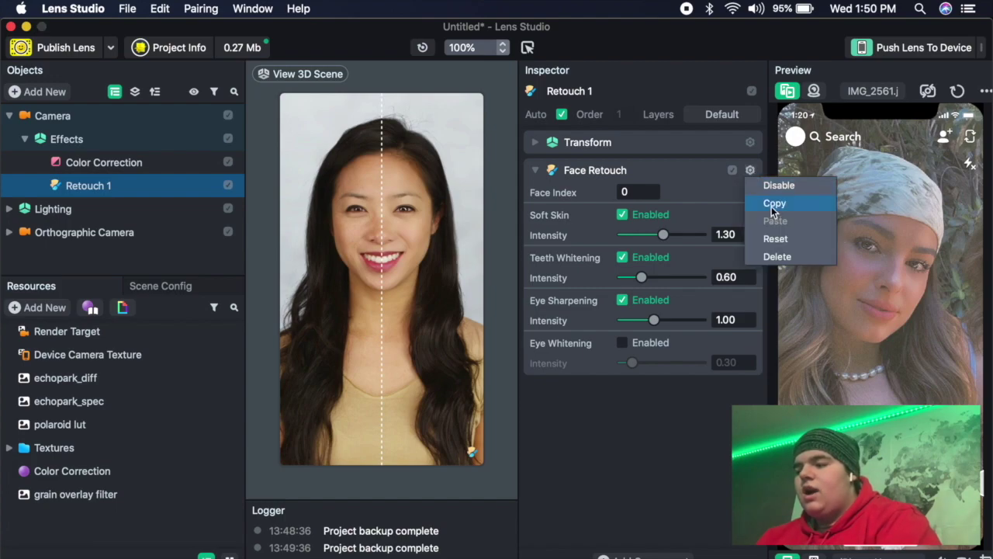
pyautogui.click(773, 205)
pyautogui.click(751, 170)
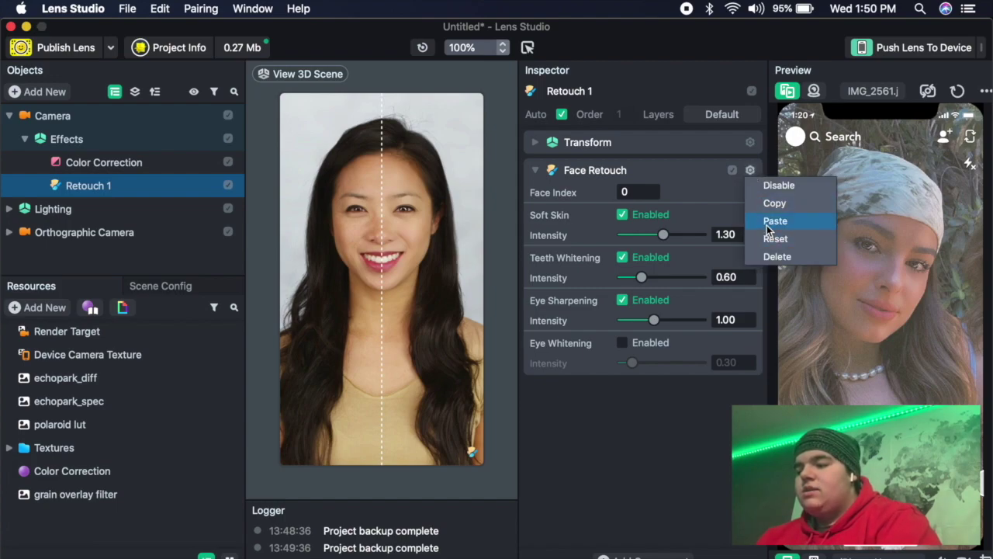
pyautogui.click(774, 221)
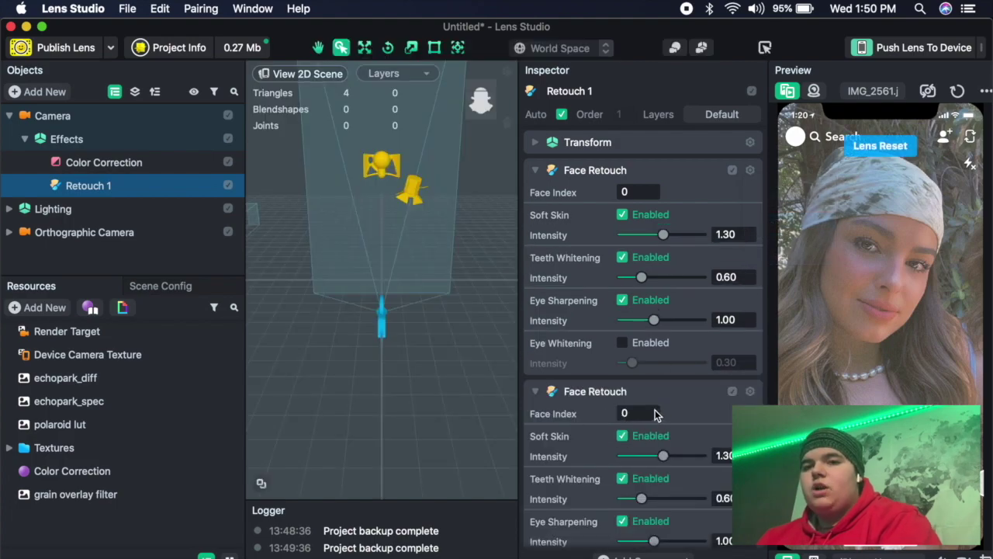
pyautogui.click(625, 414)
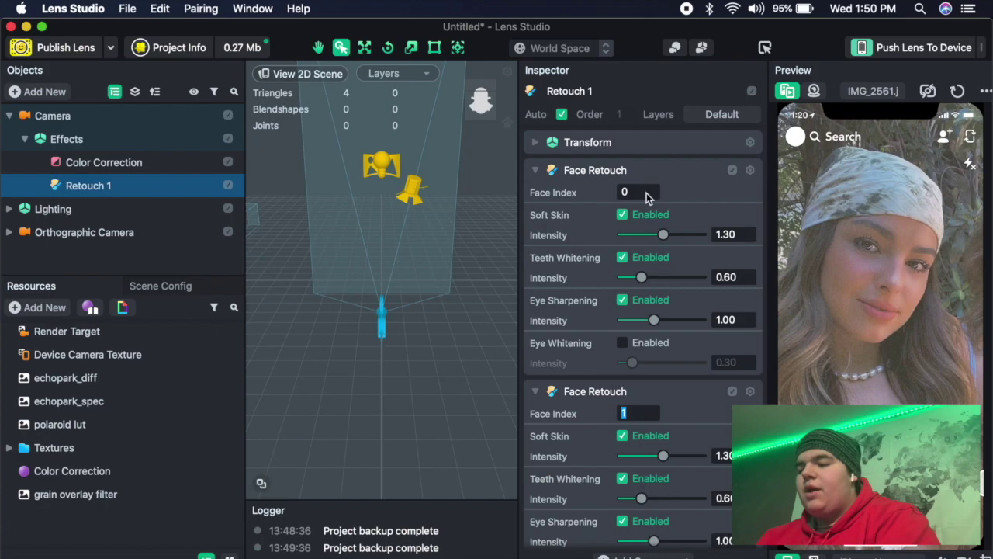
pyautogui.press('Return')
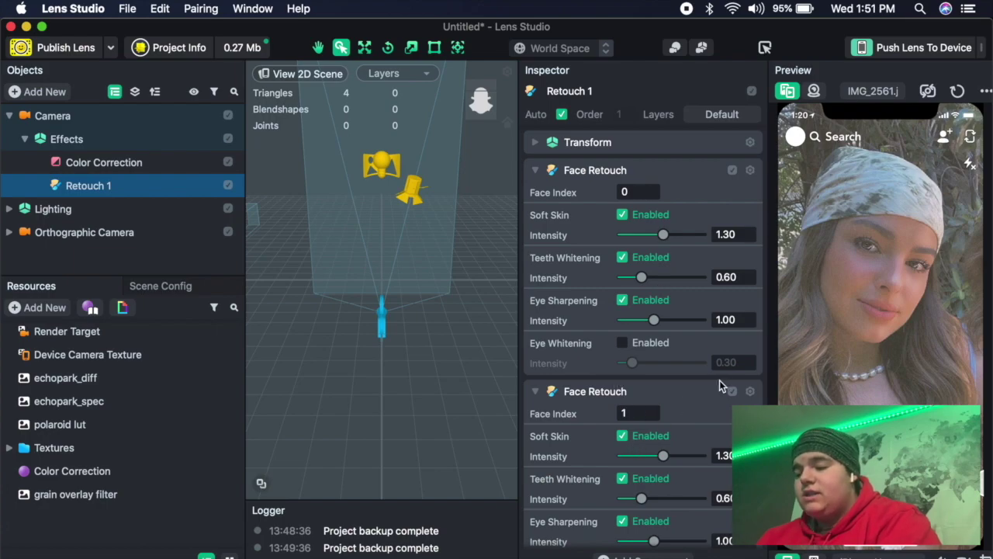
# Paste another Face Retouch component and set its face index to 2.
pyautogui.scroll(-2, 726, 372)
pyautogui.click(750, 341)
pyautogui.click(775, 390)
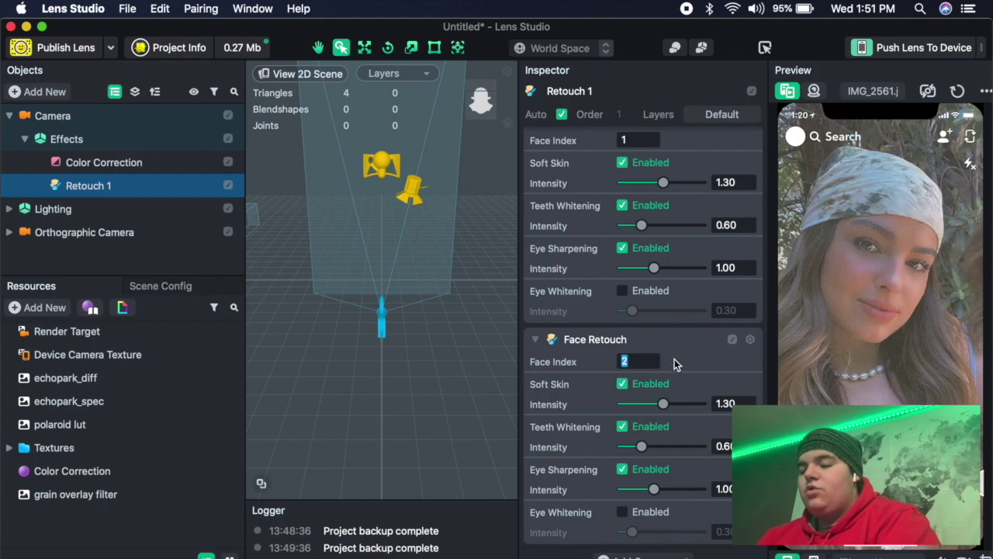
pyautogui.press('Return')
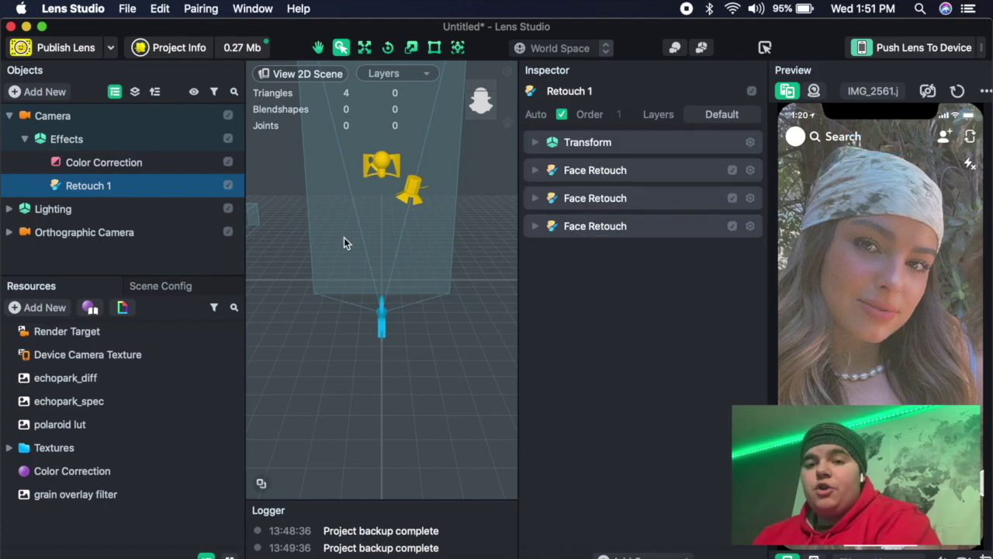
# Choose the Polaroid Film picture as the lens icon in the project info, crop it tighter and save it.
pyautogui.click(169, 47)
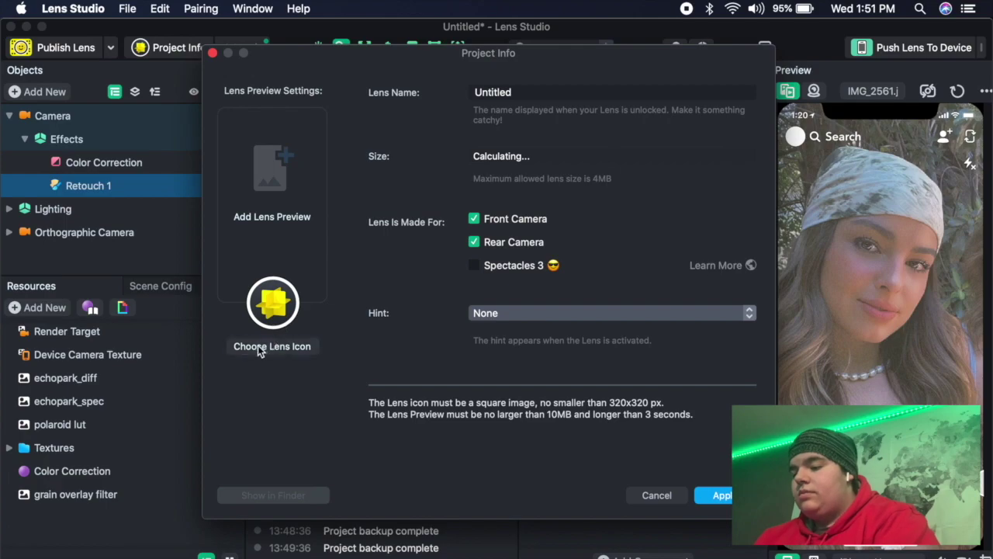
pyautogui.click(257, 346)
pyautogui.scroll(-5, 420, 351)
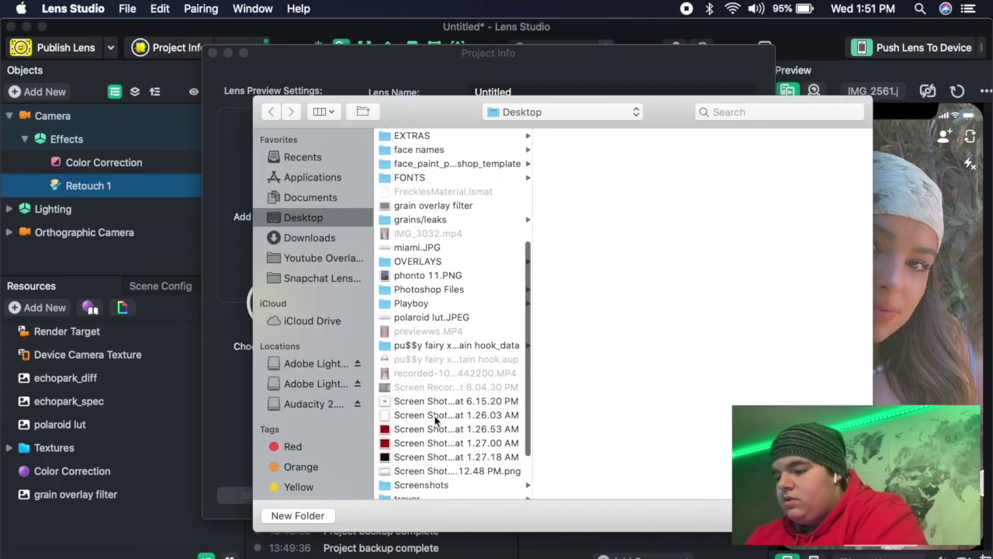
pyautogui.scroll(4, 431, 417)
pyautogui.doubleClick(401, 381)
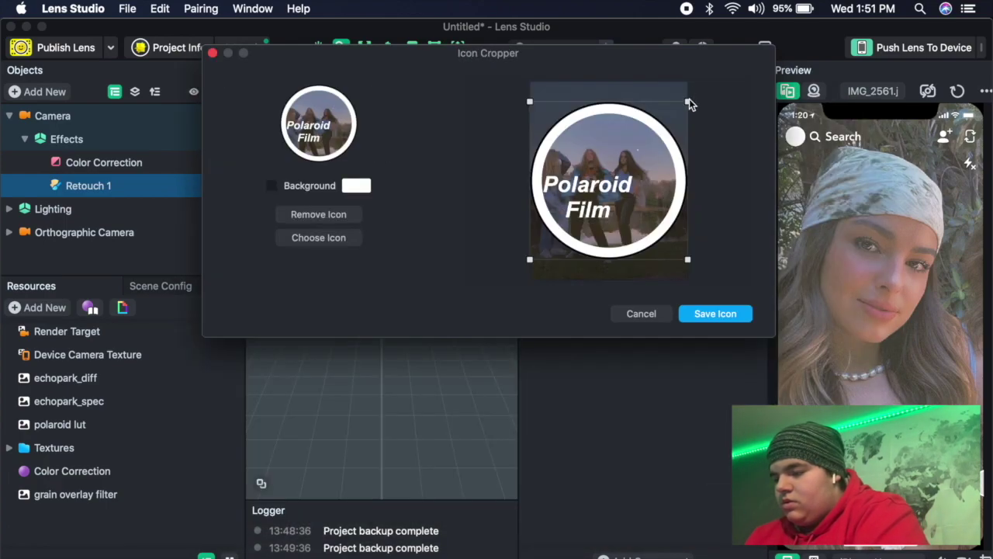
pyautogui.moveTo(689, 101); pyautogui.dragTo(653, 136)
pyautogui.moveTo(601, 199); pyautogui.dragTo(603, 185)
pyautogui.click(714, 314)
# Name the lens "polaroid film" and choose a hint for it.
pyautogui.doubleClick(486, 96)
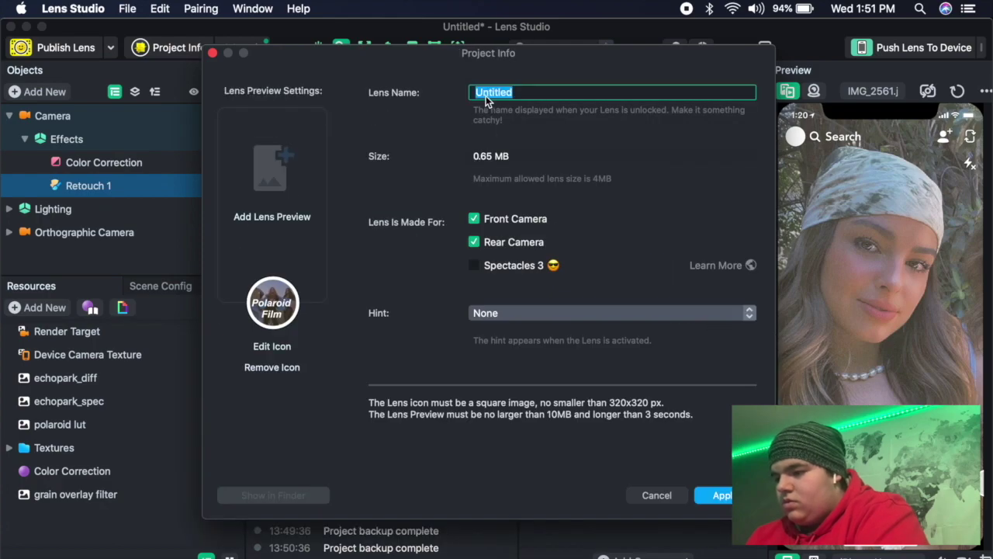
pyautogui.write('polaroid film')
pyautogui.click(544, 313)
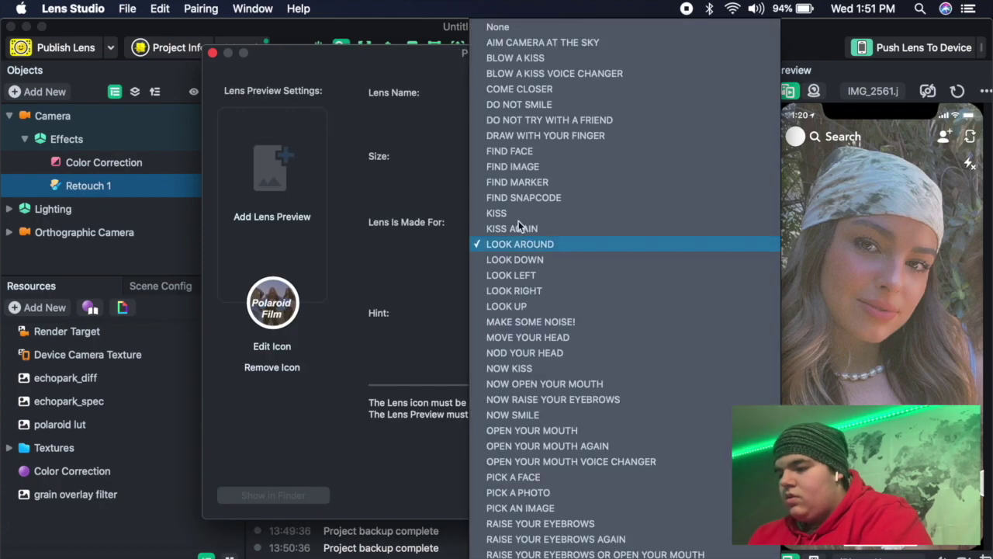
pyautogui.click(518, 150)
# Pick a stock sample as the lens preview and apply the project info settings.
pyautogui.click(272, 214)
pyautogui.click(400, 225)
pyautogui.press('Escape')
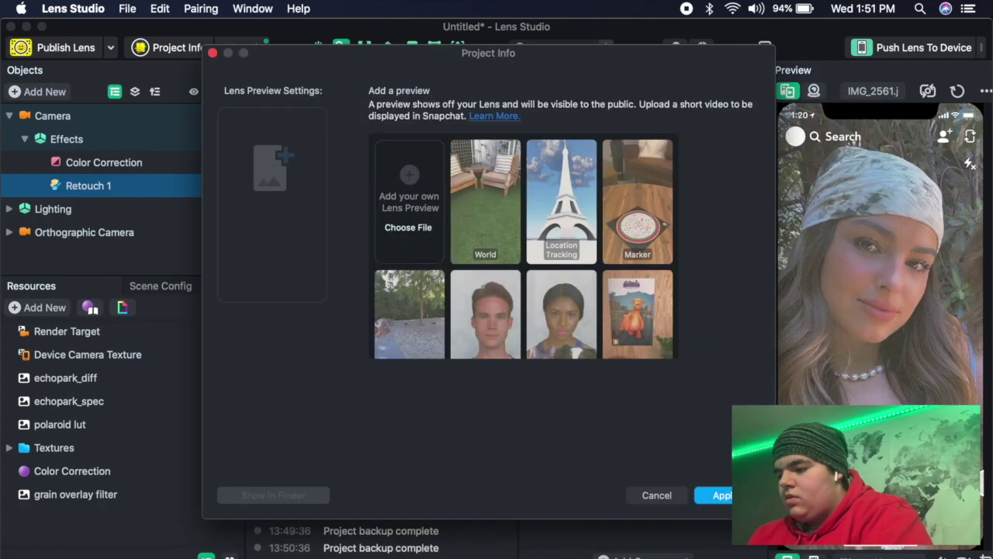
pyautogui.scroll(-5, 482, 236)
pyautogui.scroll(-6, 514, 246)
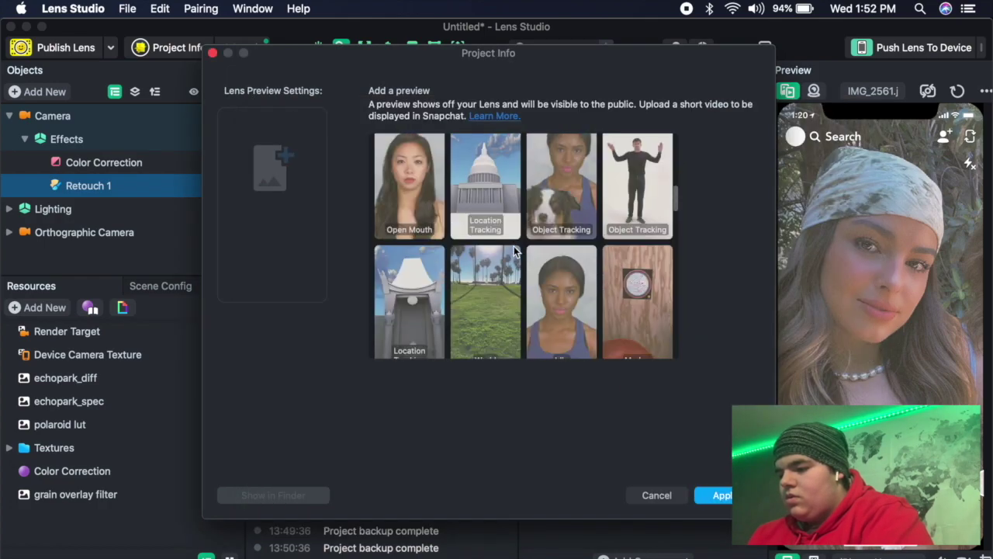
pyautogui.click(512, 250)
pyautogui.click(723, 495)
pyautogui.click(723, 495)
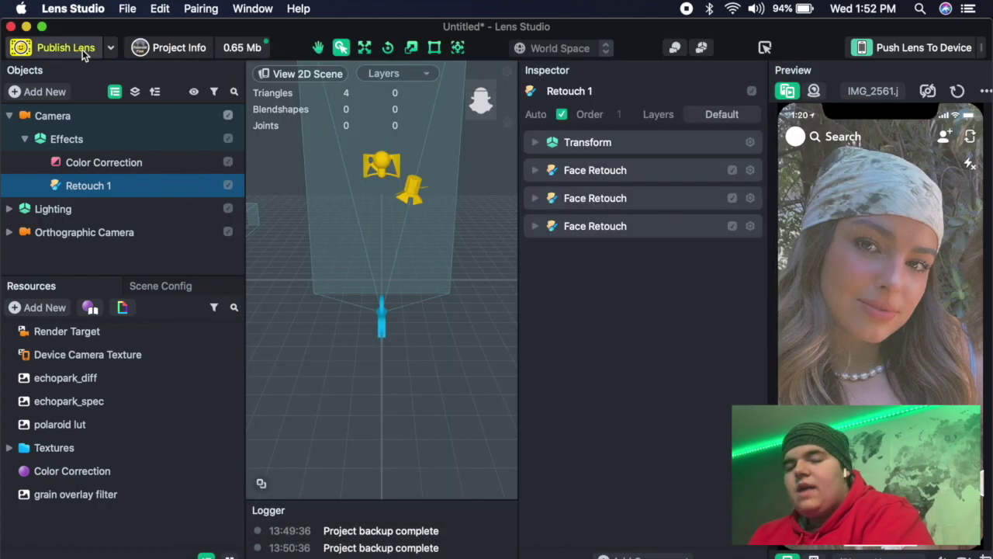